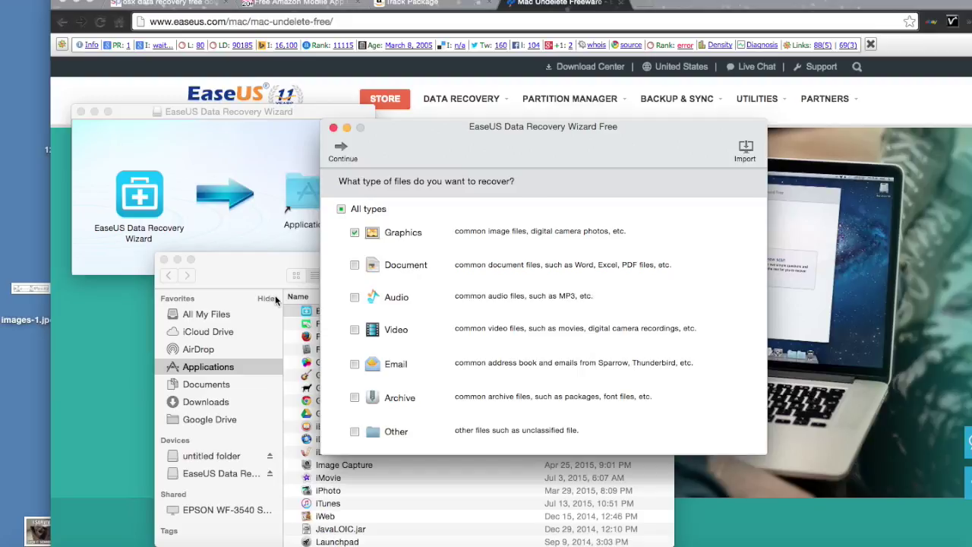
Show the Mac undelete page, highlight "mac-undelete-free/" in its web address, and bring EaseUS Data Recovery Wizard back to the front.
{"action": "left_click", "coordinate": [142, 332]}
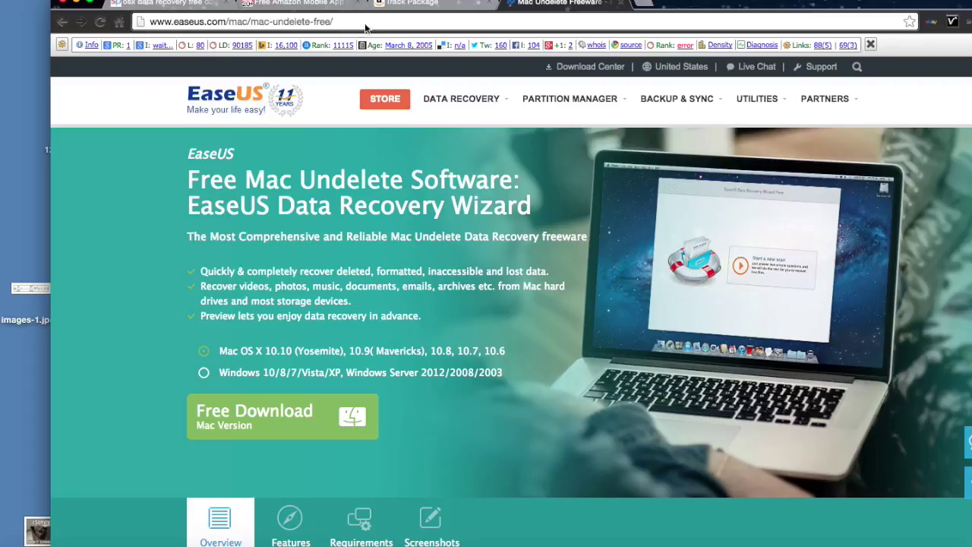
{"action": "left_click_drag", "start_coordinate": [365, 28], "coordinate": [252, 27]}
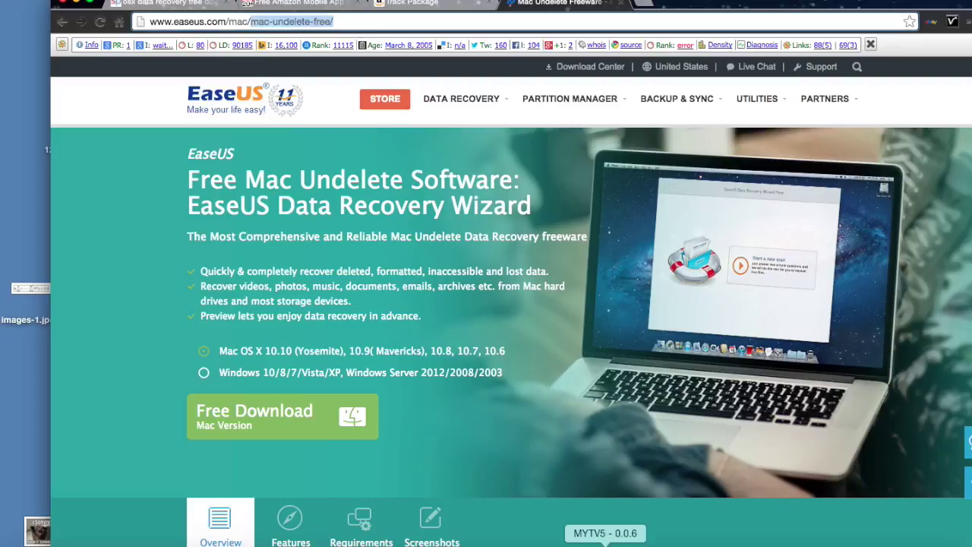
{"action": "left_click", "coordinate": [870, 543]}
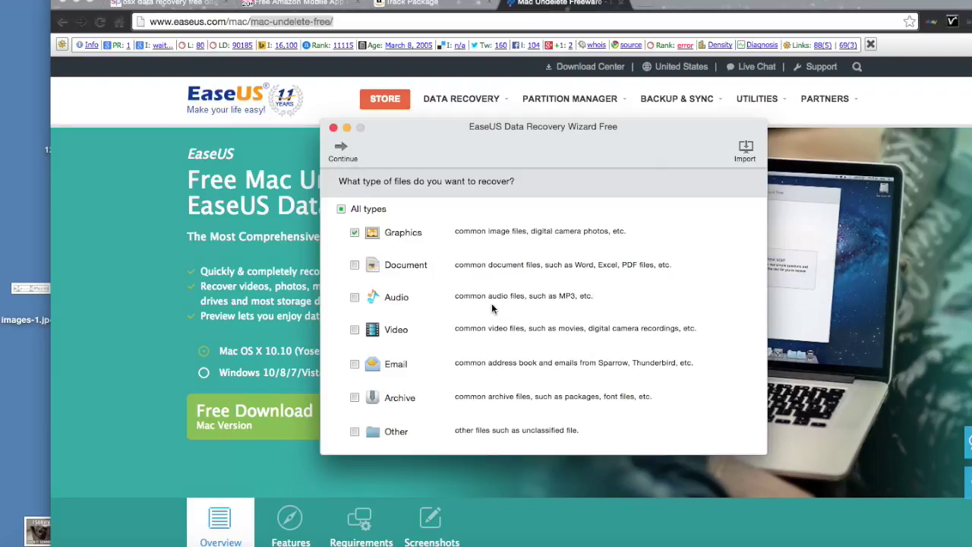
Start scanning the disk0s2 partition for Graphics files and stop the scan.
{"action": "left_click", "coordinate": [343, 151]}
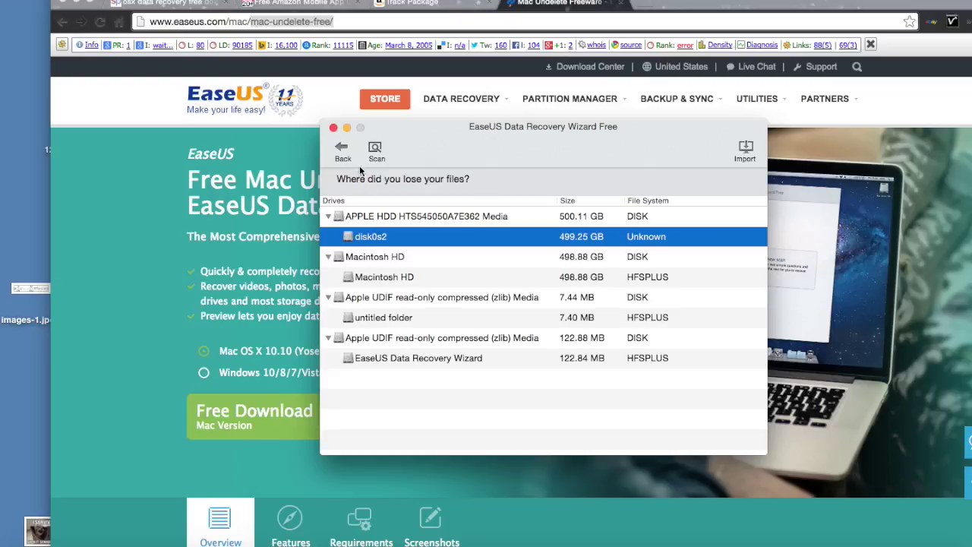
{"action": "left_click", "coordinate": [375, 149]}
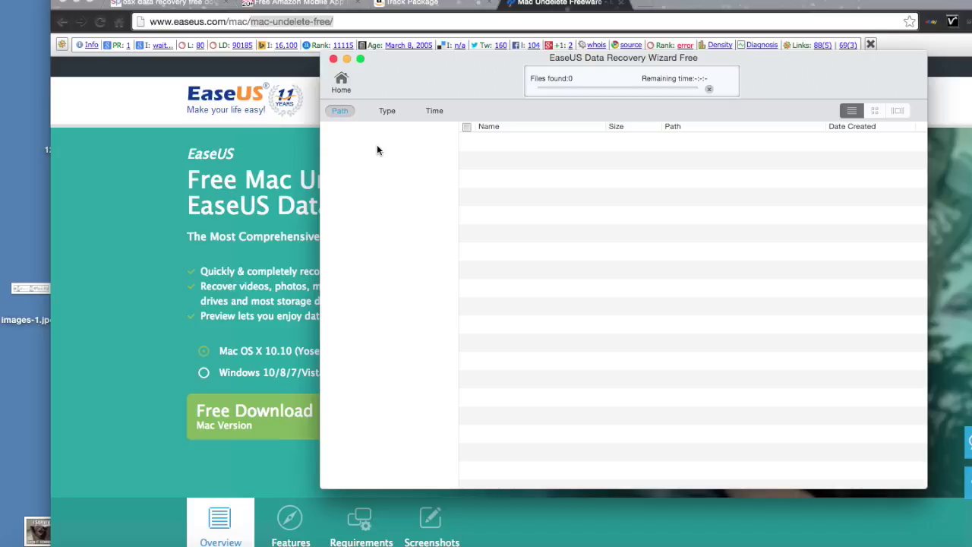
{"action": "left_click", "coordinate": [709, 90]}
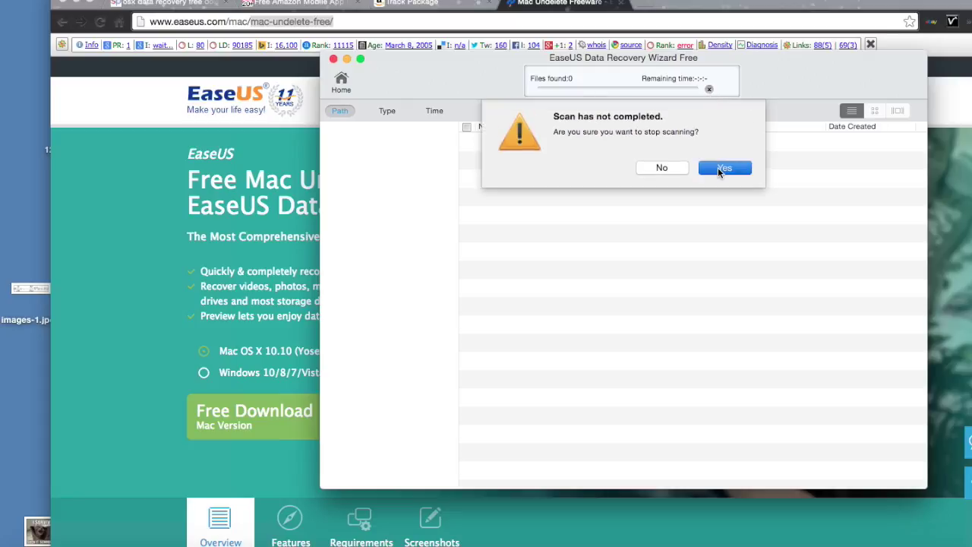
{"action": "left_click", "coordinate": [717, 167]}
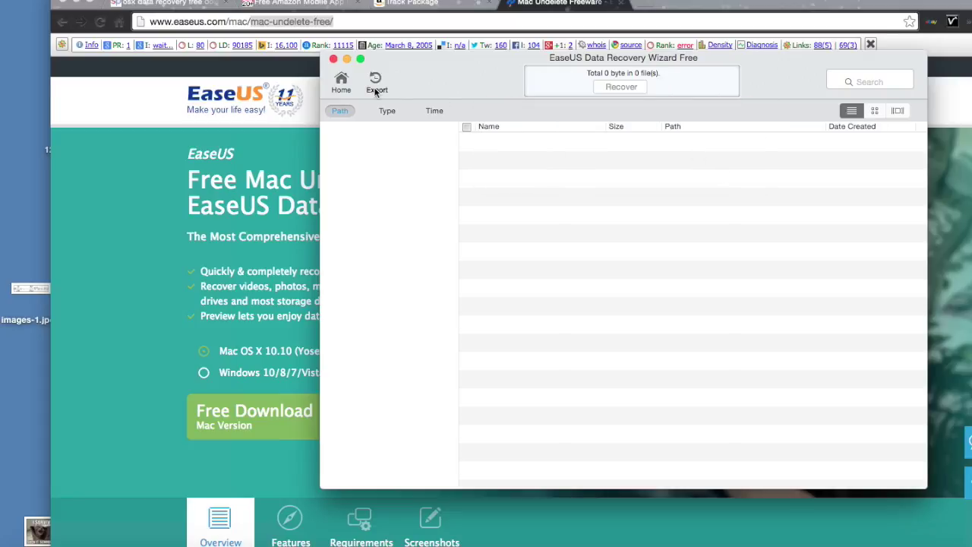
Return to the file type selection without saving the scan results and leave only Graphics selected.
{"action": "left_click", "coordinate": [341, 80]}
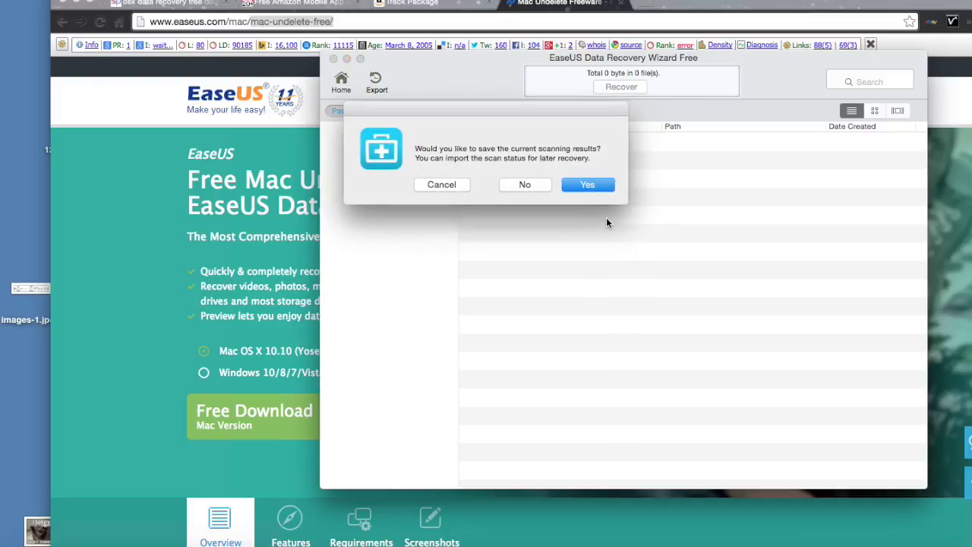
{"action": "left_click", "coordinate": [505, 187]}
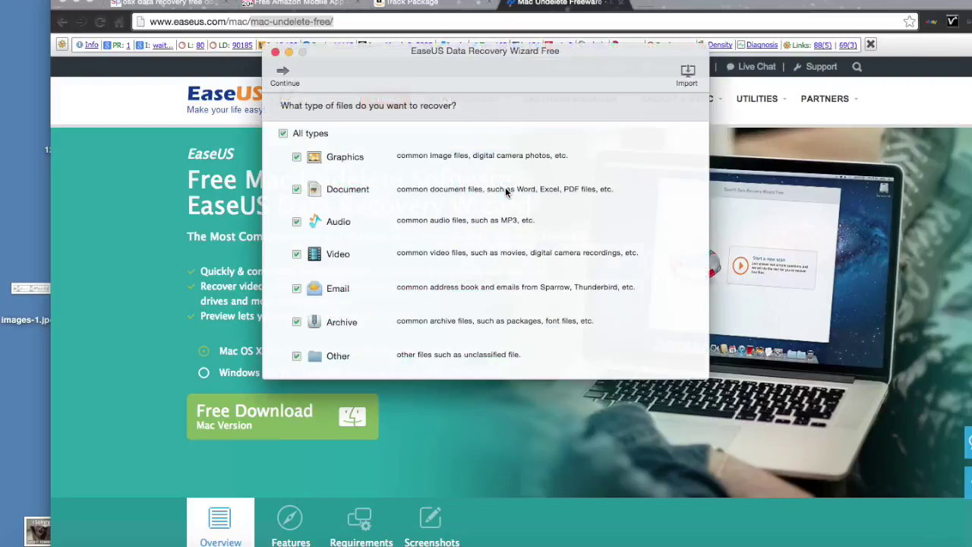
{"action": "left_click", "coordinate": [297, 189]}
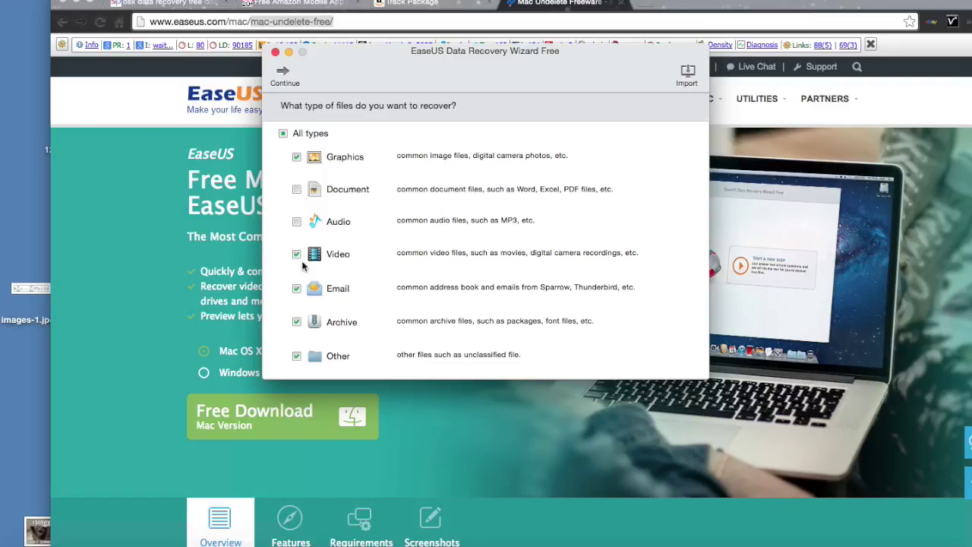
{"action": "left_click", "coordinate": [296, 254]}
{"action": "left_click", "coordinate": [296, 289]}
{"action": "left_click", "coordinate": [296, 322]}
{"action": "left_click", "coordinate": [297, 356]}
Start scanning the top-level Macintosh HD disk for Graphics files.
{"action": "left_click", "coordinate": [286, 74]}
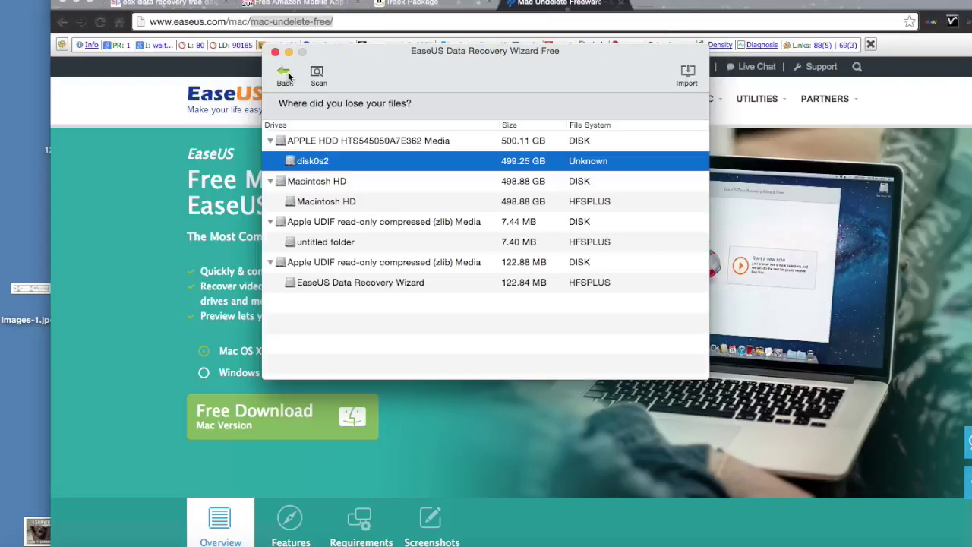
{"action": "left_click", "coordinate": [345, 181]}
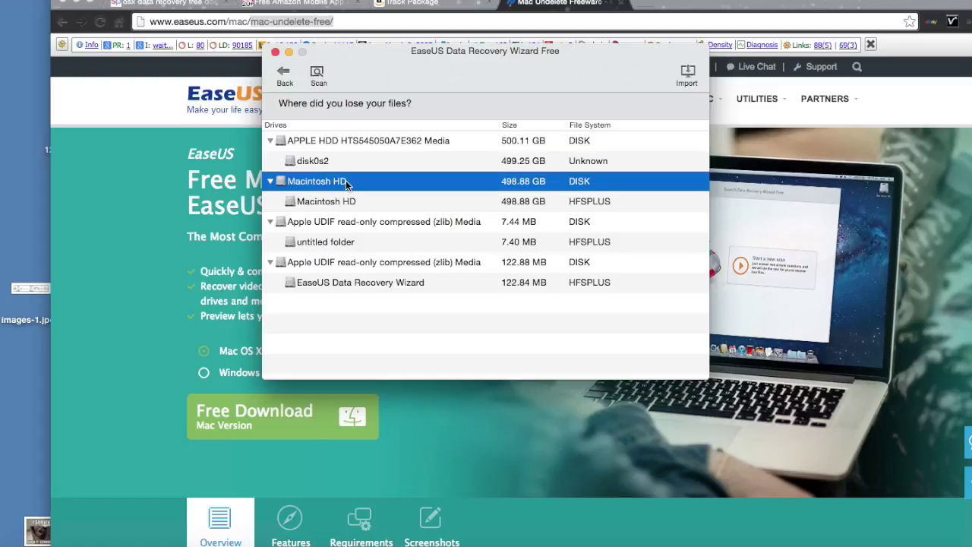
{"action": "left_click", "coordinate": [321, 74]}
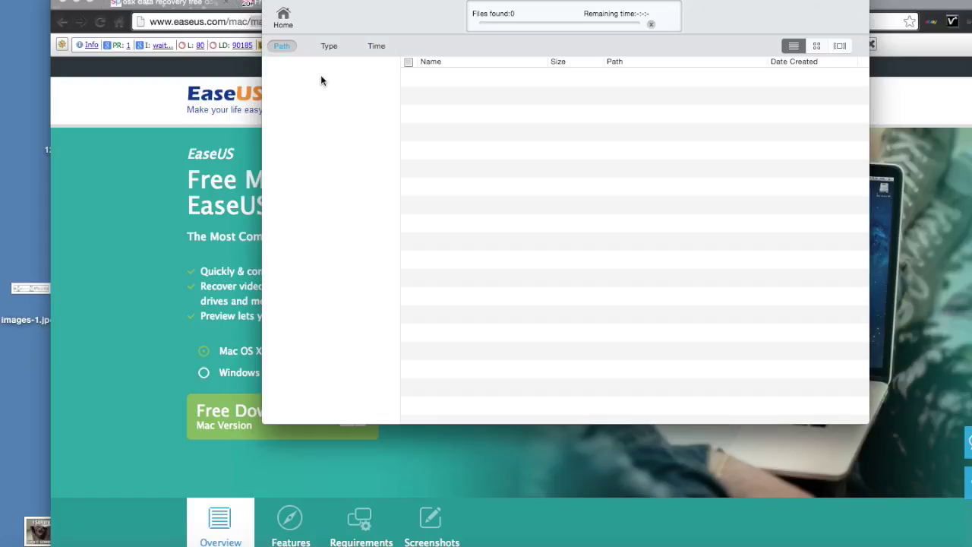
Try to stop the running scan and group the scan results by Type.
{"action": "left_click", "coordinate": [651, 25]}
{"action": "left_click", "coordinate": [657, 103]}
{"action": "left_click_drag", "start_coordinate": [371, 25], "coordinate": [272, 46]}
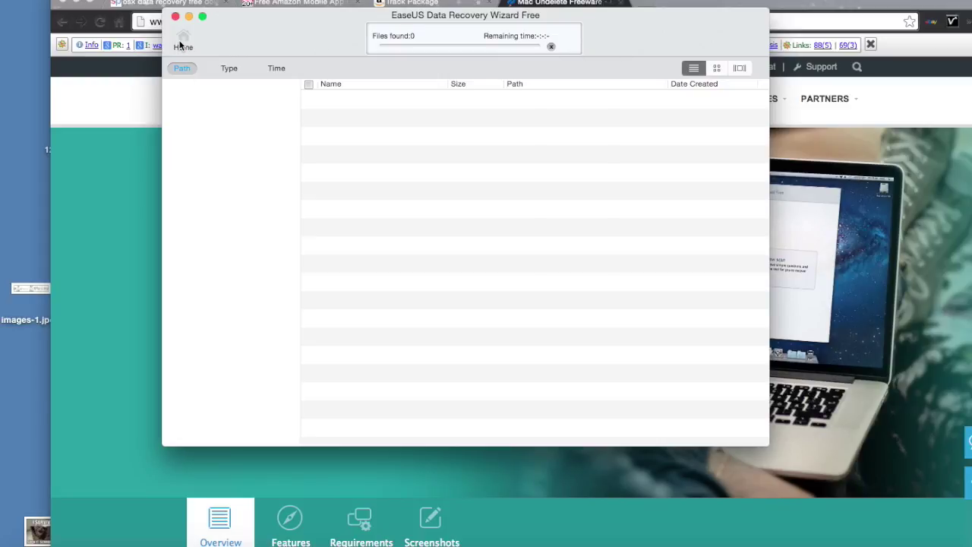
{"action": "left_click", "coordinate": [224, 71]}
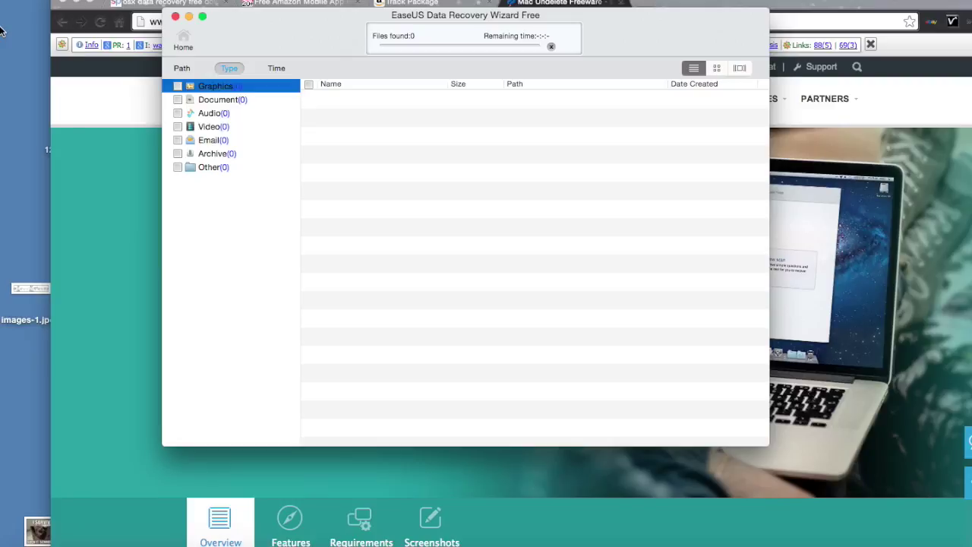
Force quit EaseUS Data Recovery Wizard and move the Force Quit Applications window toward the middle of the screen.
{"action": "left_click", "coordinate": [42, 87]}
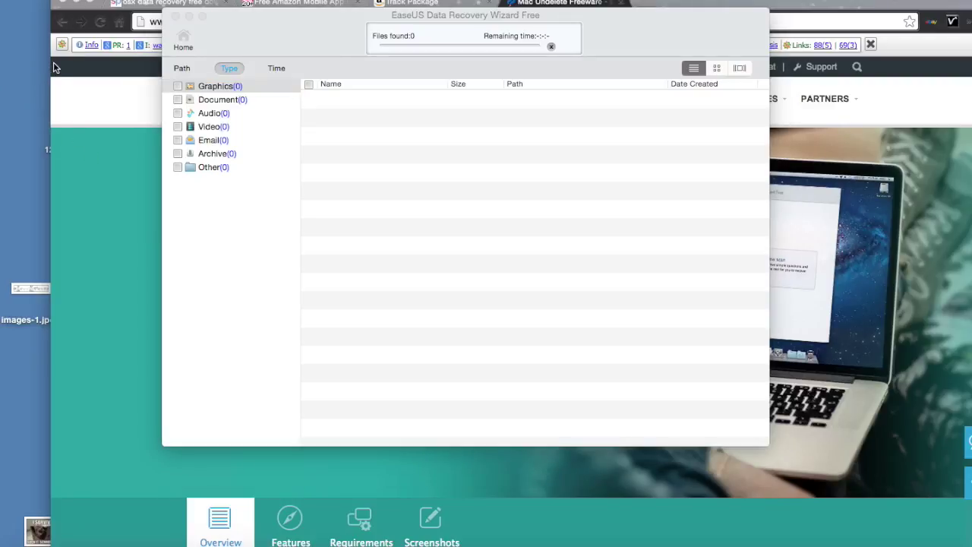
{"action": "left_click", "coordinate": [15, 0]}
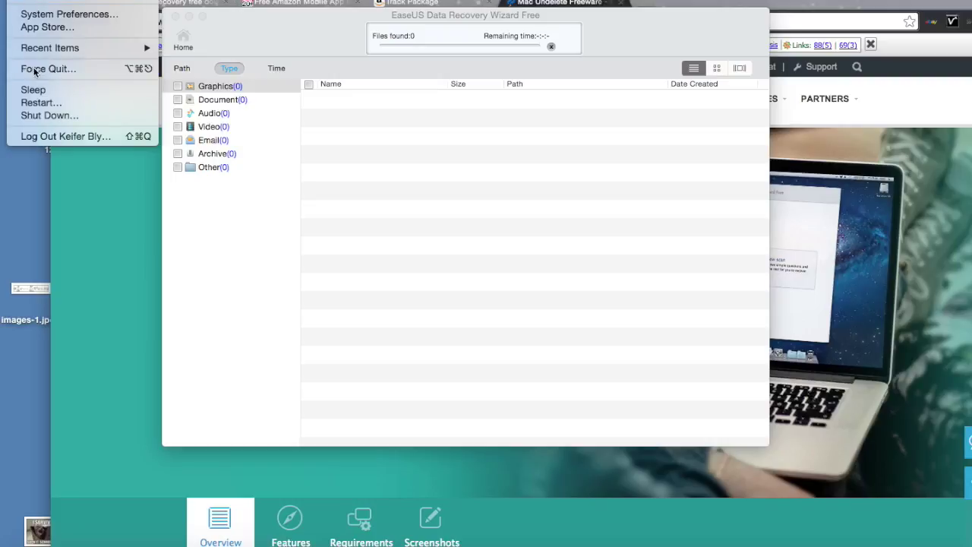
{"action": "left_click", "coordinate": [34, 68]}
{"action": "left_click", "coordinate": [115, 417]}
{"action": "left_click", "coordinate": [119, 431]}
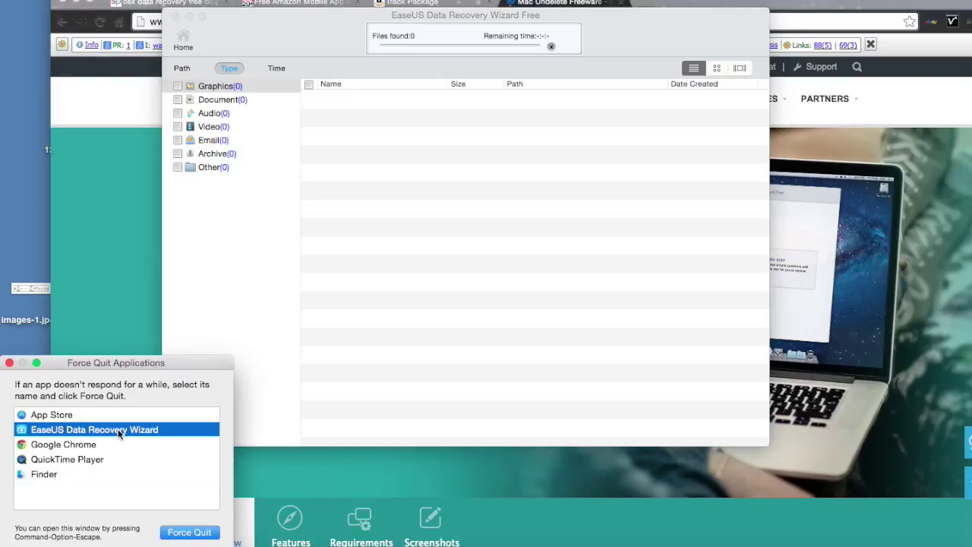
{"action": "key", "text": "Return"}
{"action": "key", "text": "Return"}
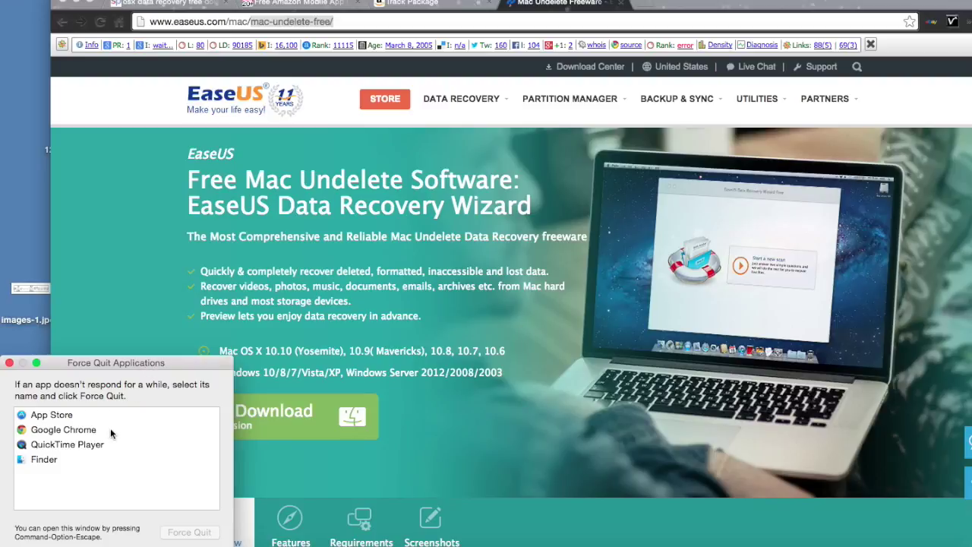
{"action": "left_click_drag", "start_coordinate": [168, 361], "coordinate": [399, 243]}
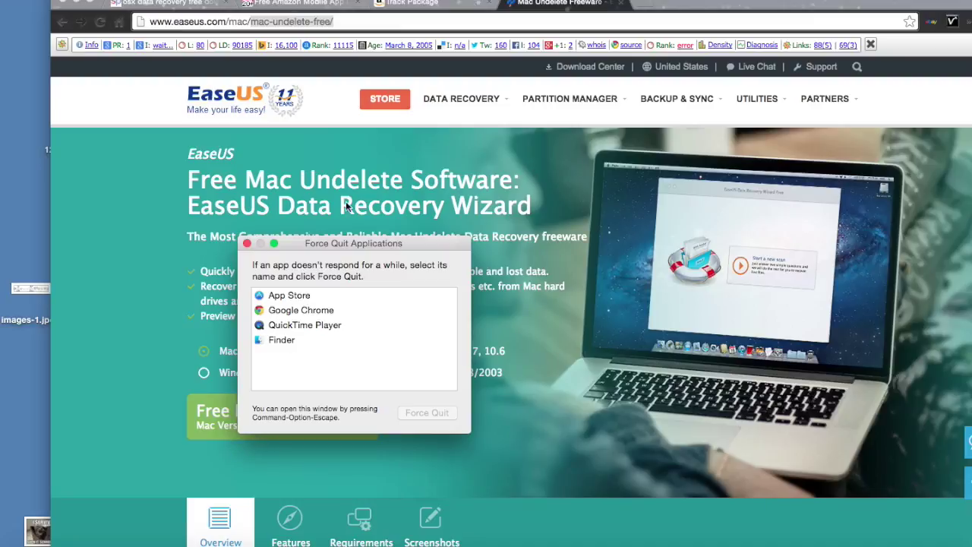
Relaunch EaseUS Data Recovery Wizard, authorising it with the account password, and close the Force Quit Applications window.
{"action": "key", "text": "super+space"}
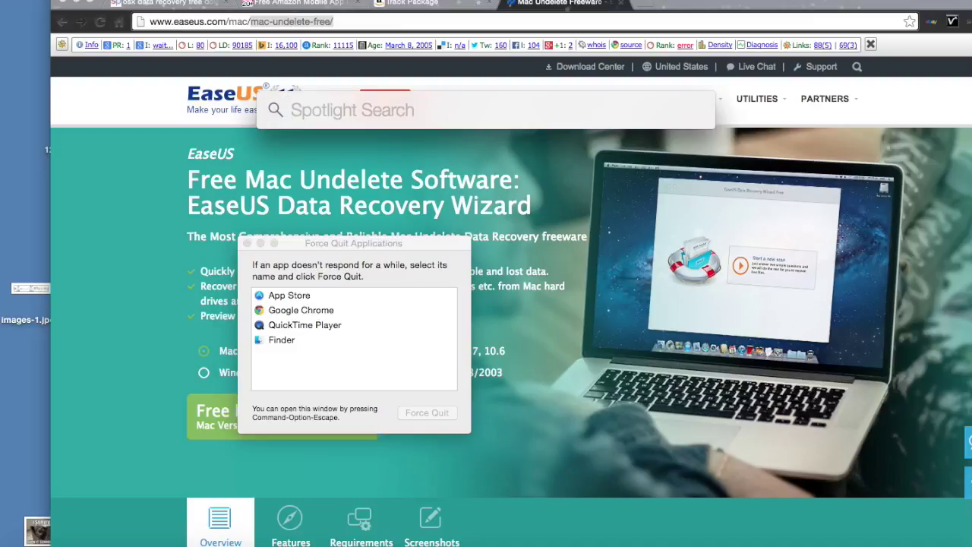
{"action": "type", "text": "ease"}
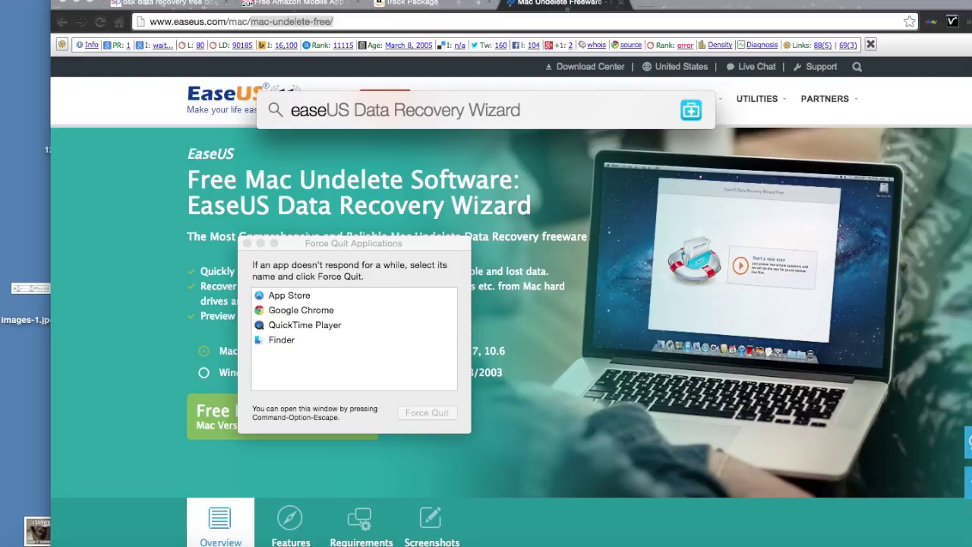
{"action": "key", "text": "Return"}
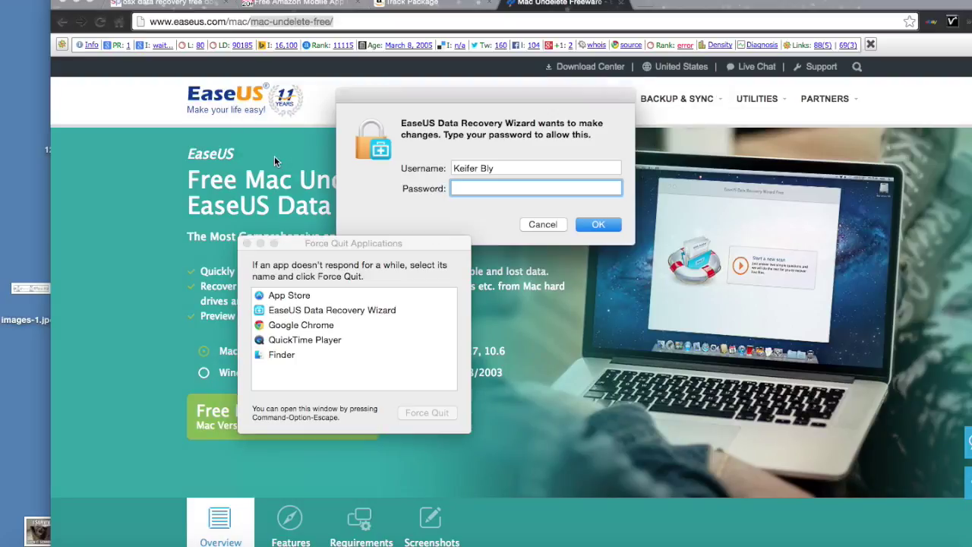
{"action": "type", "text": "•••••••••••••••••"}
{"action": "key", "text": "Return"}
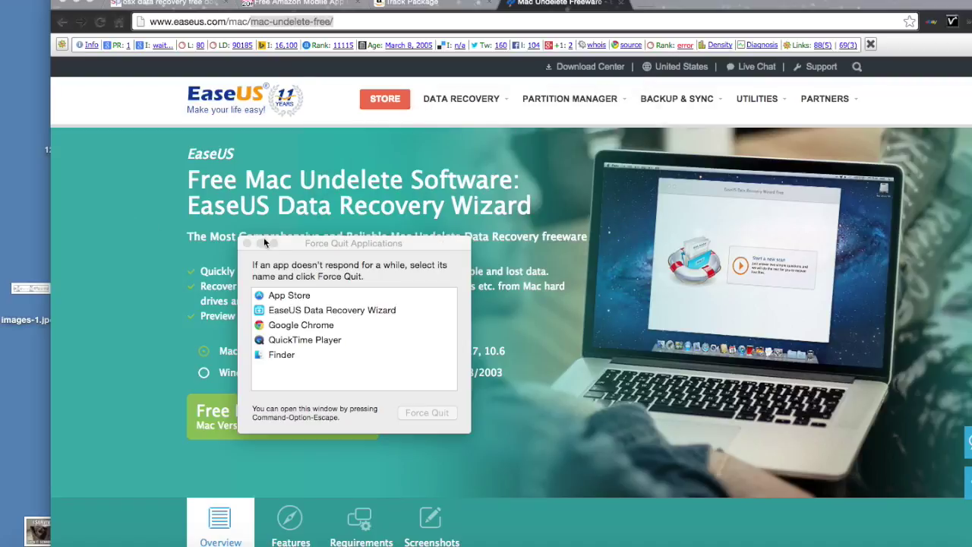
{"action": "left_click", "coordinate": [247, 243]}
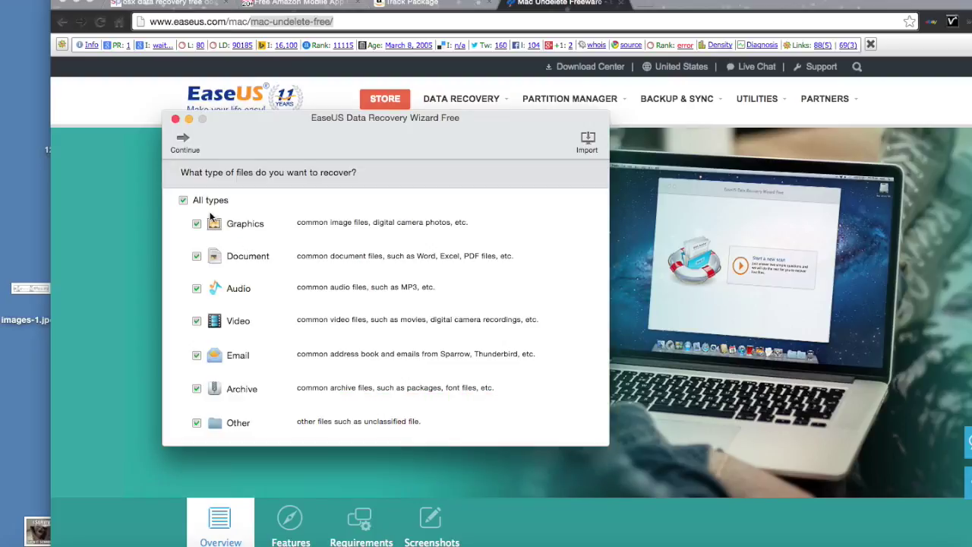
Scan the APPLE HDD HTS545050A7E362 Media disk for all file types and return to the file type selection.
{"action": "left_click", "coordinate": [183, 143]}
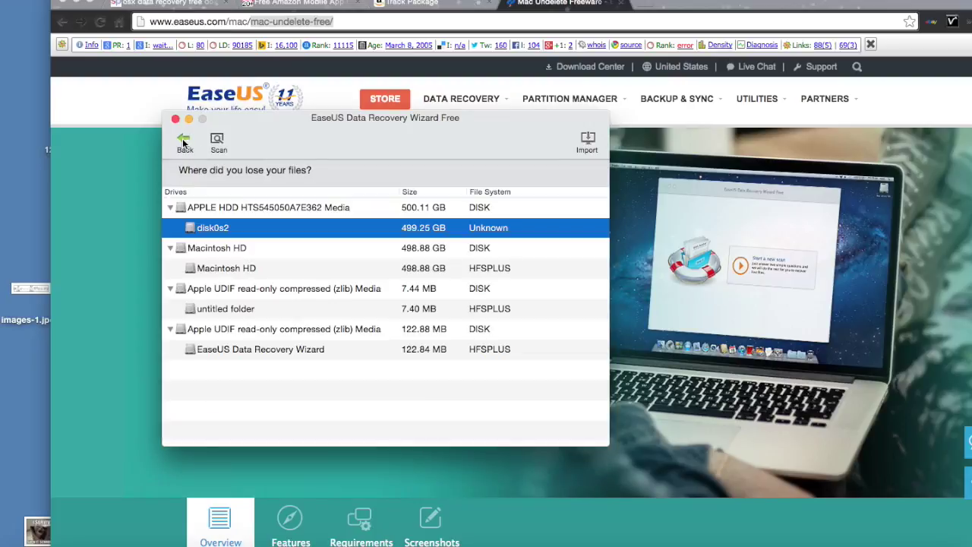
{"action": "left_click", "coordinate": [279, 204]}
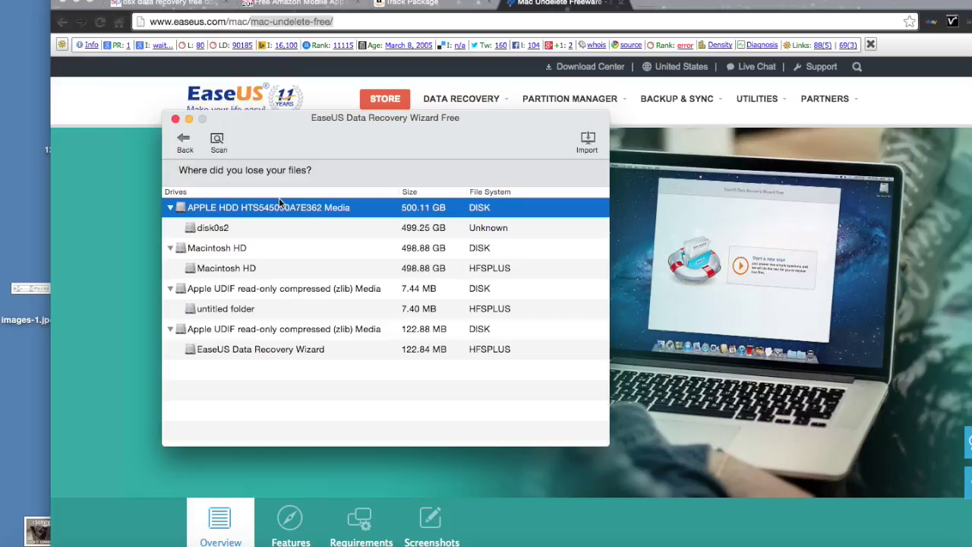
{"action": "left_click", "coordinate": [216, 143]}
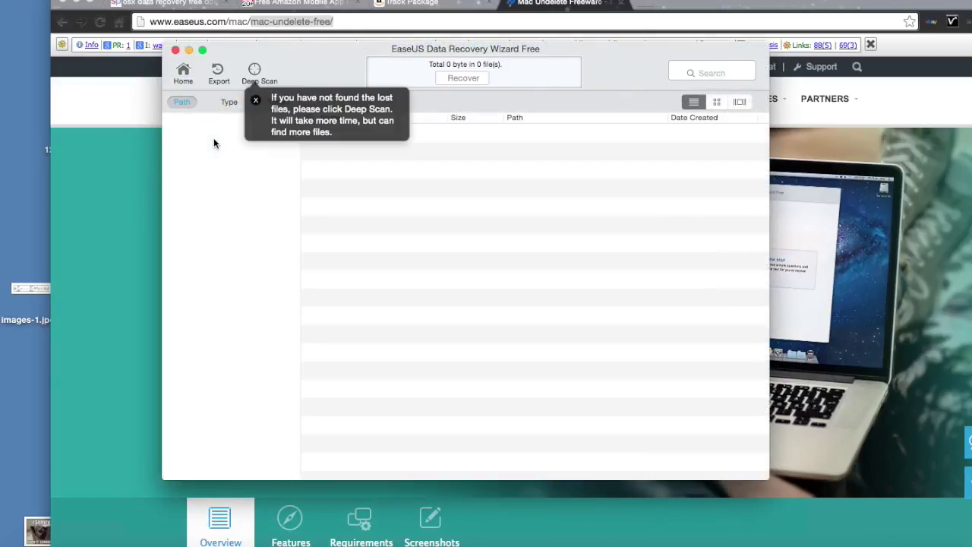
{"action": "left_click", "coordinate": [252, 98]}
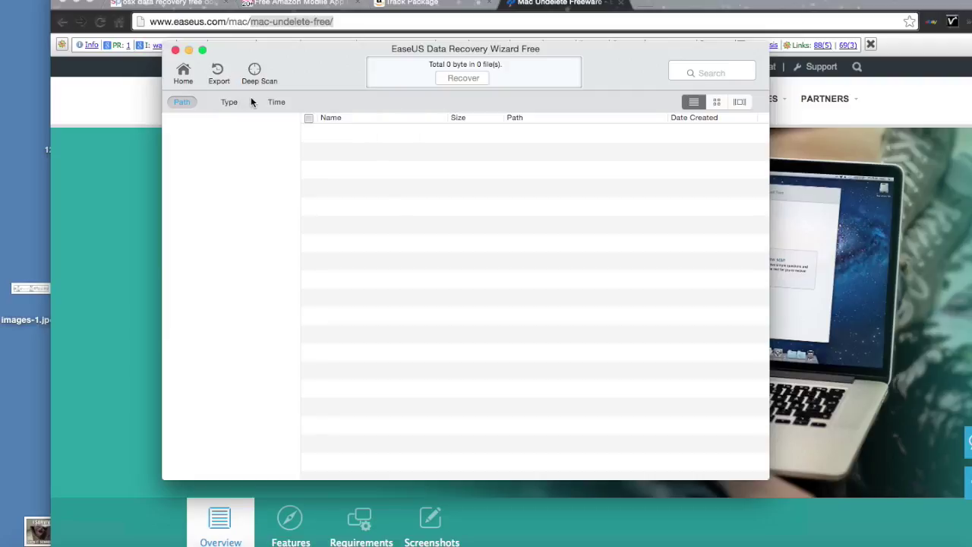
{"action": "left_click", "coordinate": [188, 74]}
{"action": "left_click", "coordinate": [586, 187]}
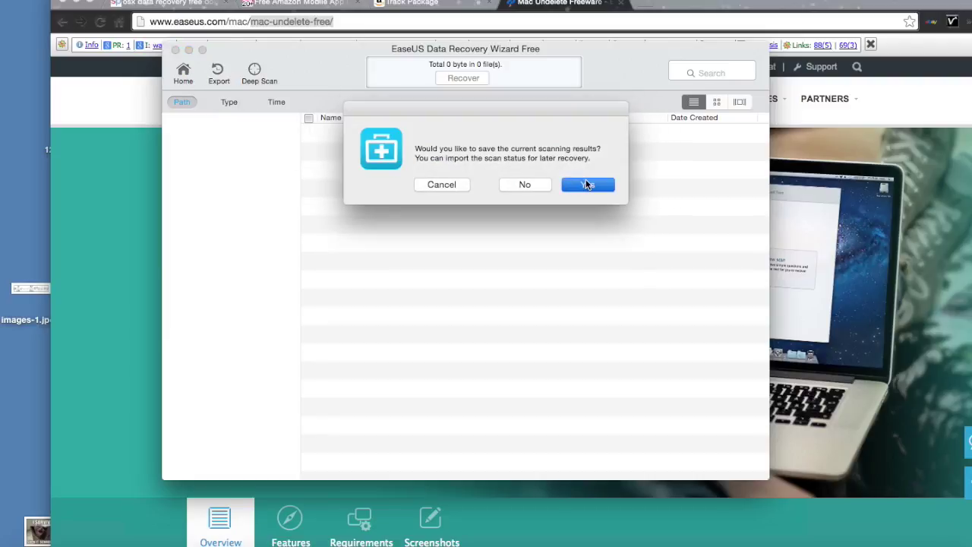
{"action": "left_click", "coordinate": [552, 211]}
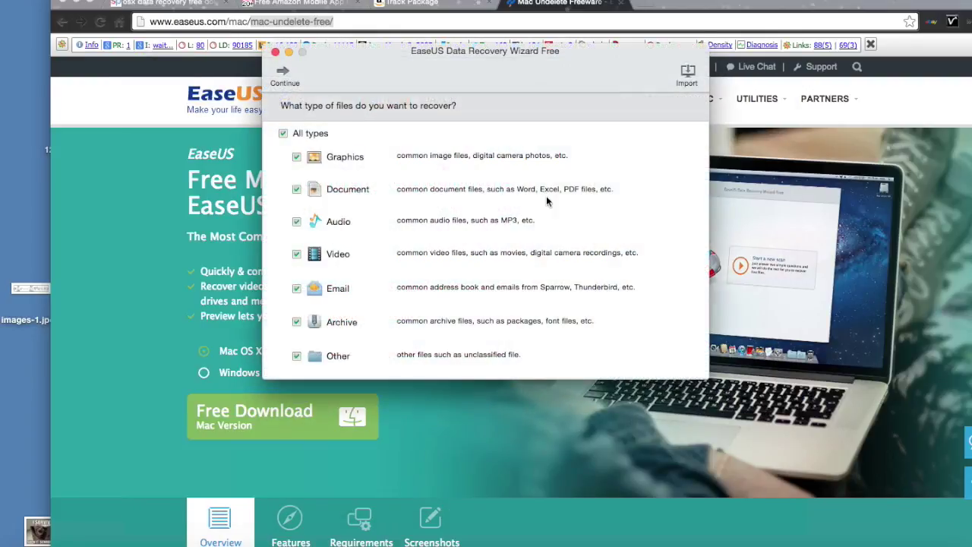
Scan the top-level Macintosh HD disk for all file types.
{"action": "left_click", "coordinate": [286, 73]}
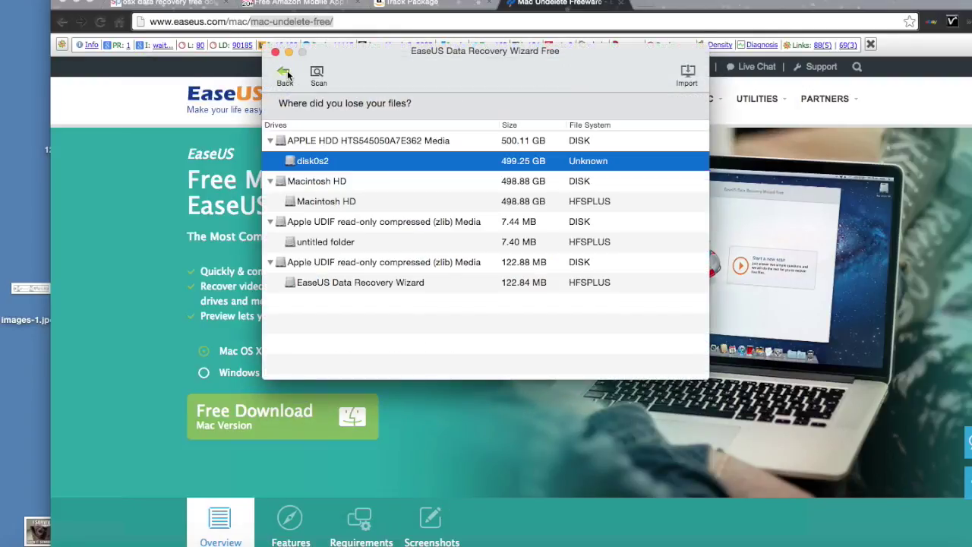
{"action": "left_click", "coordinate": [329, 179]}
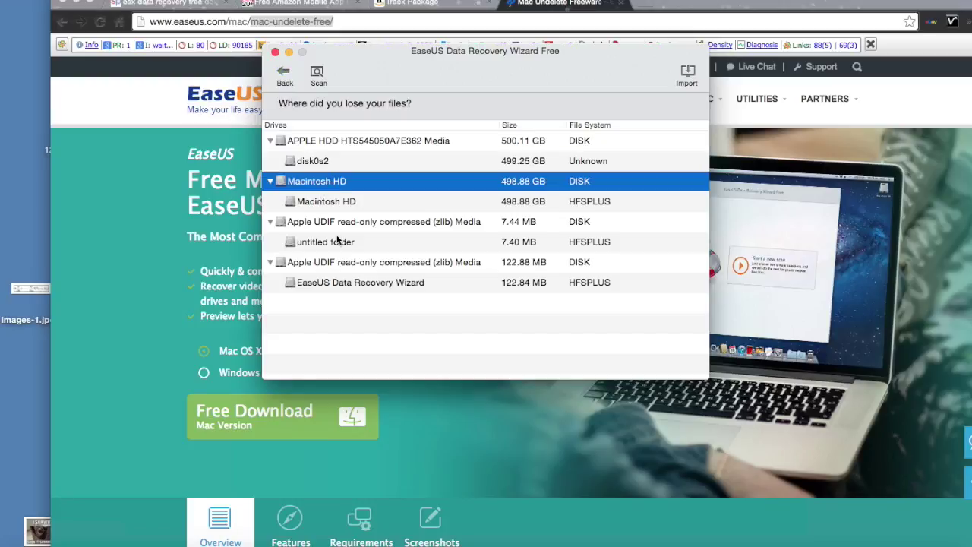
{"action": "left_click", "coordinate": [318, 73]}
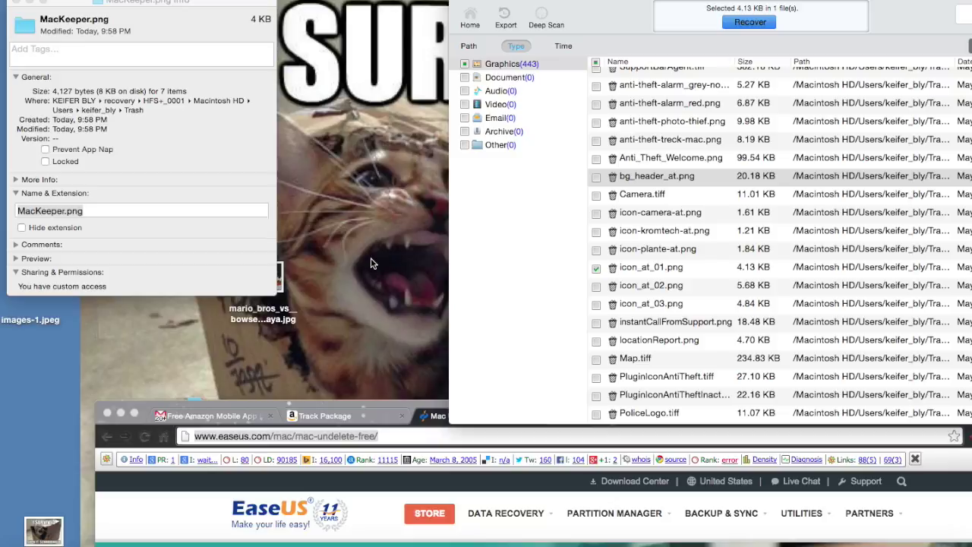
Bring the scan results window to the front and move it fully into view.
{"action": "left_click", "coordinate": [638, 18]}
{"action": "left_click_drag", "start_coordinate": [637, 22], "coordinate": [530, 22]}
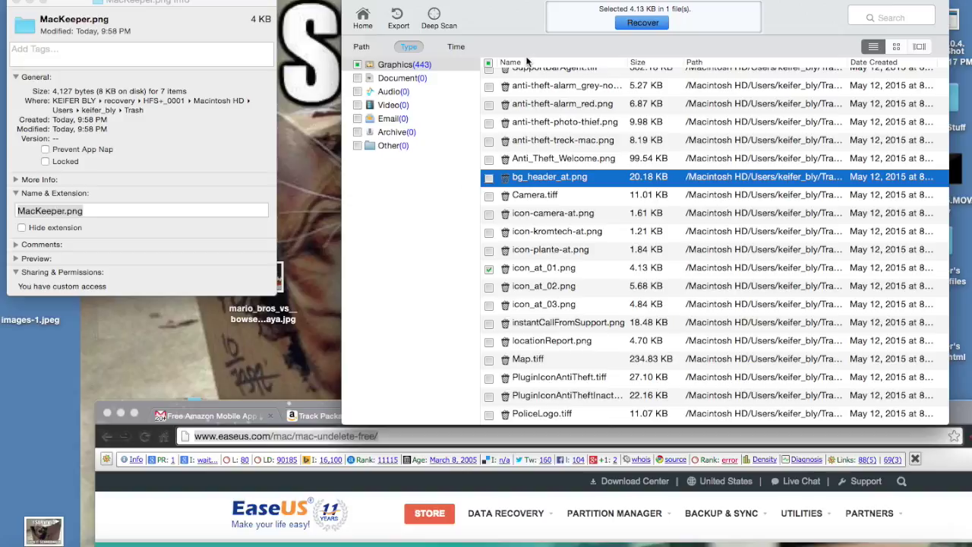
Clear the current file selection and recover only bg_header_at.png, saving it to the recovery folder.
{"action": "left_click", "coordinate": [640, 24]}
{"action": "left_click", "coordinate": [489, 64]}
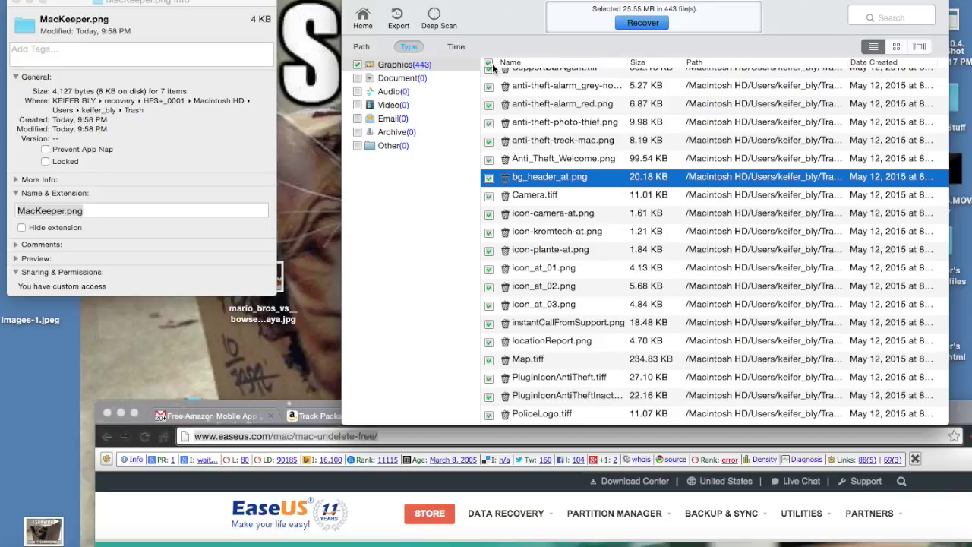
{"action": "left_click", "coordinate": [489, 64]}
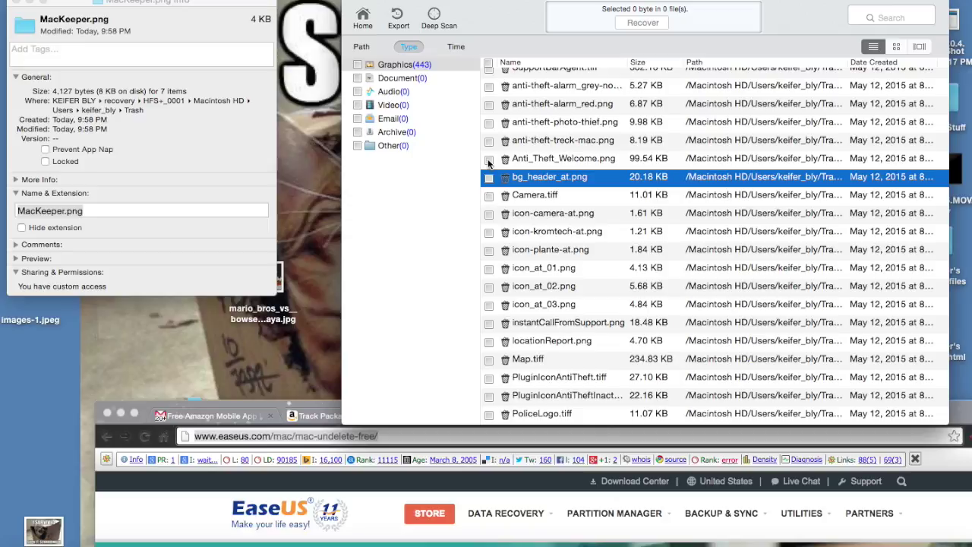
{"action": "left_click", "coordinate": [490, 178]}
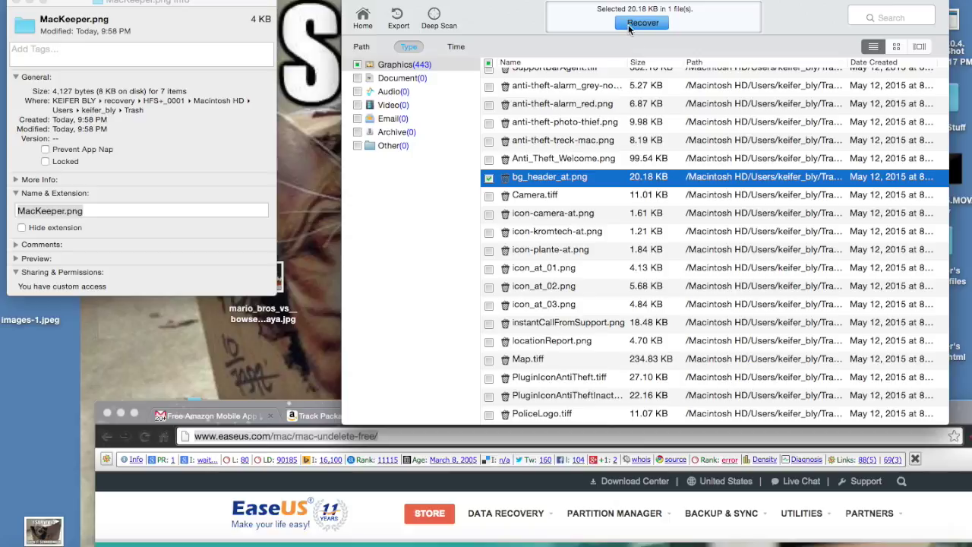
{"action": "left_click", "coordinate": [630, 27]}
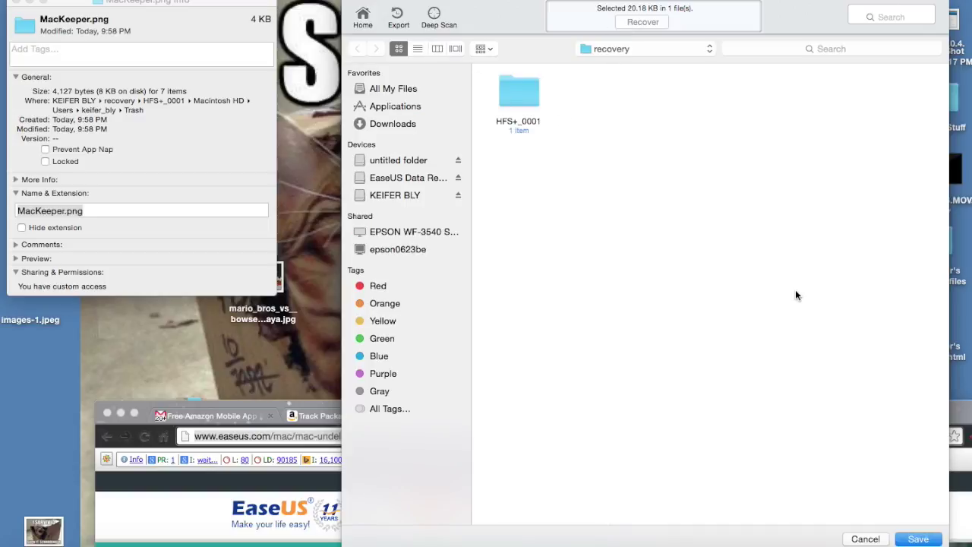
{"action": "left_click", "coordinate": [922, 538]}
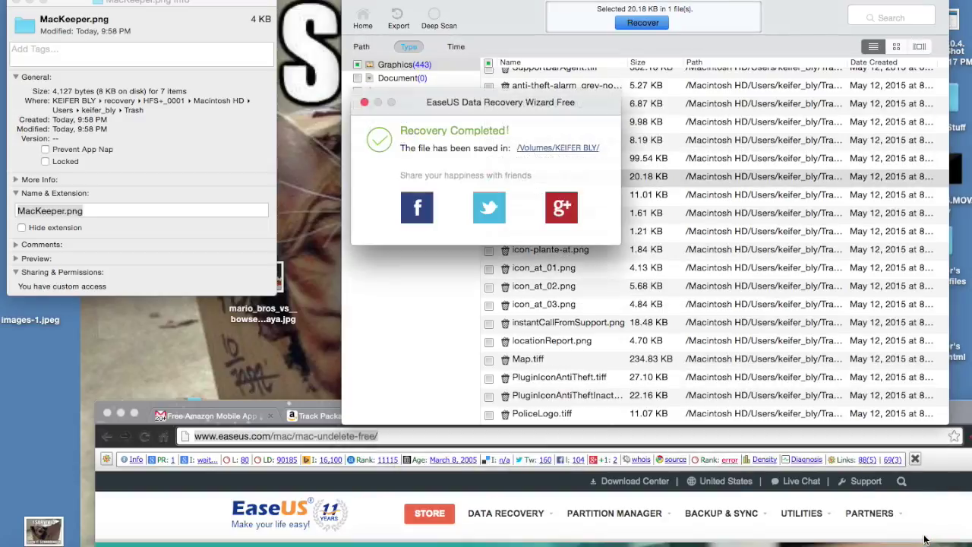
Open the recovered file's save location and browse through Macintosh HD, Users and the user's home folder to the Trash folder.
{"action": "left_click", "coordinate": [539, 148]}
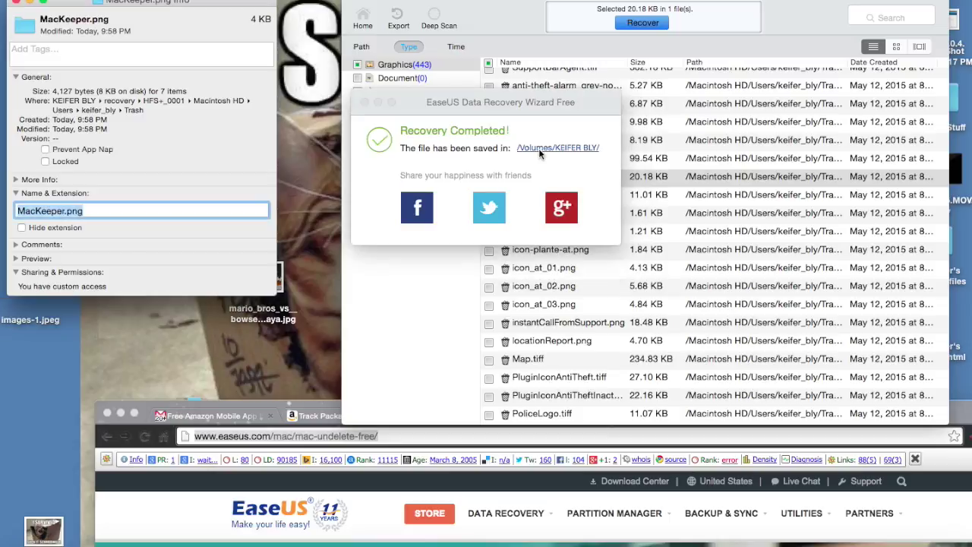
{"action": "double_click", "coordinate": [369, 257]}
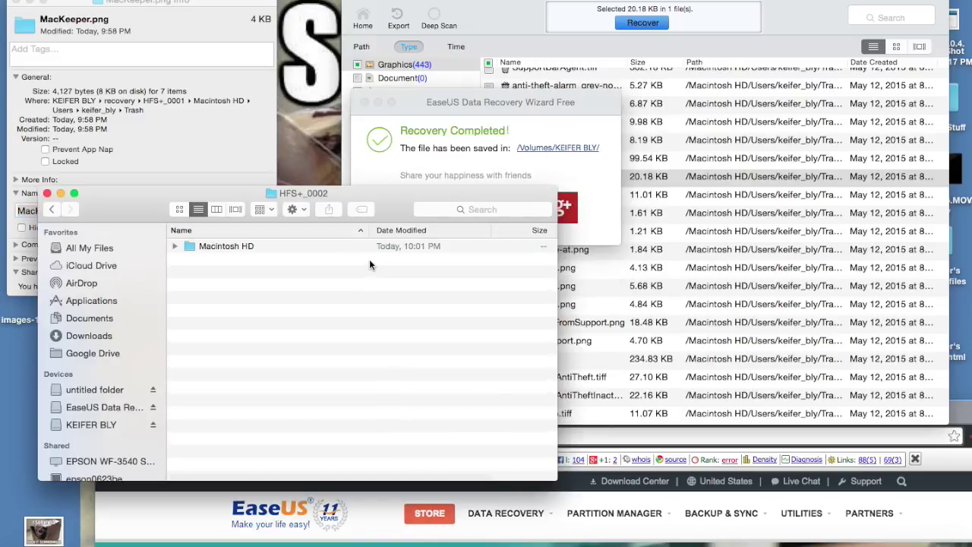
{"action": "left_click", "coordinate": [369, 244]}
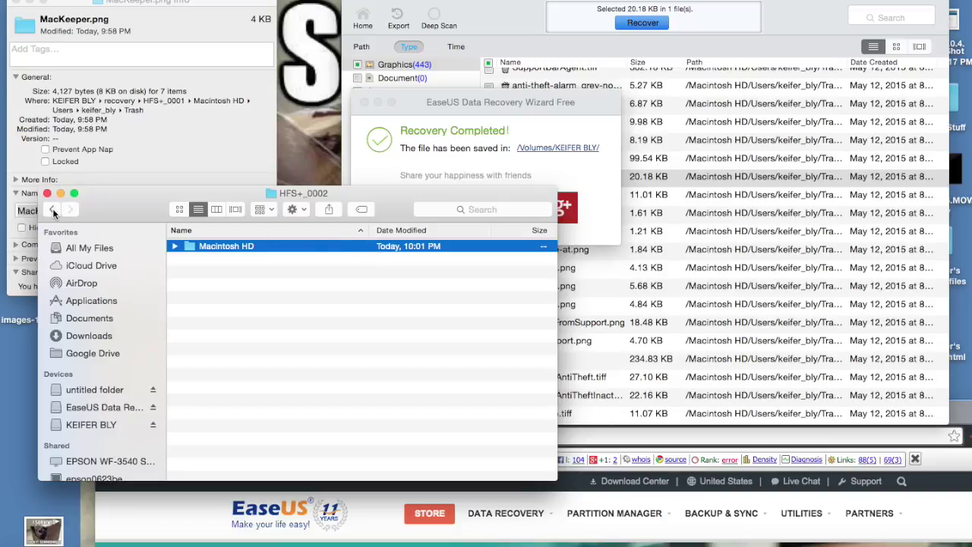
{"action": "double_click", "coordinate": [217, 246]}
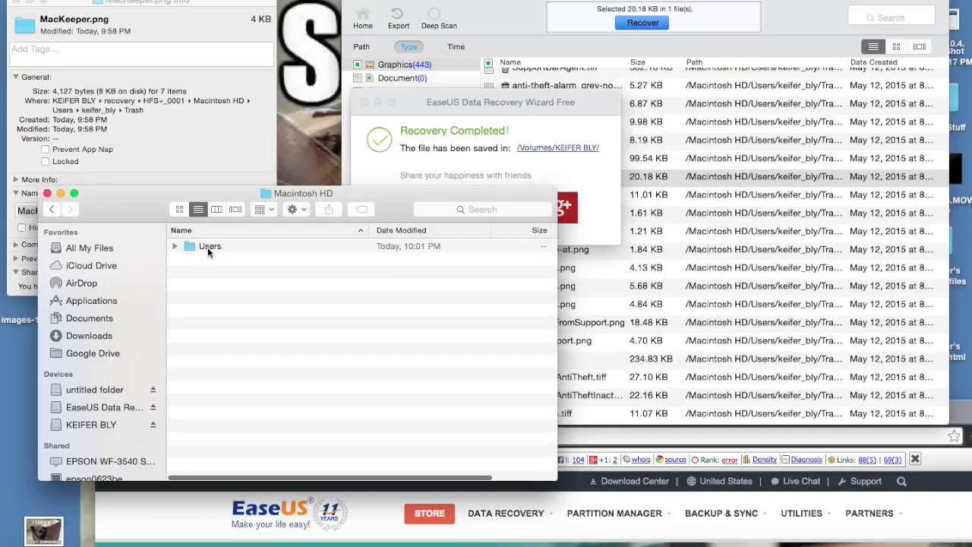
{"action": "left_click", "coordinate": [208, 247]}
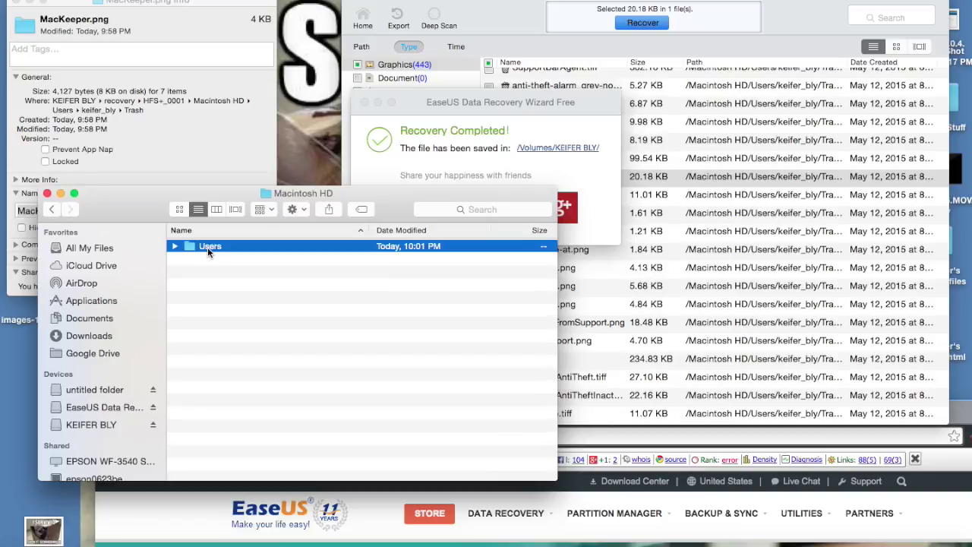
{"action": "double_click", "coordinate": [289, 244]}
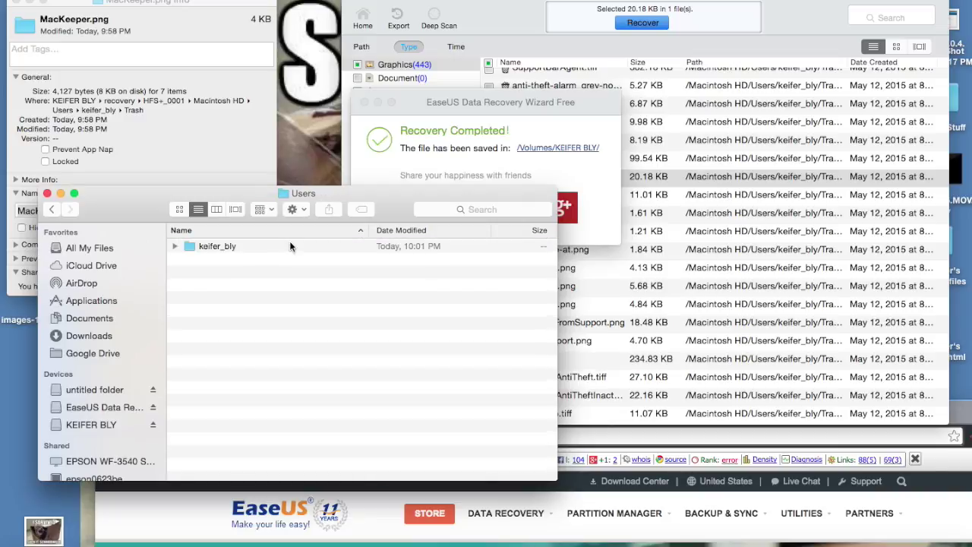
{"action": "double_click", "coordinate": [289, 244]}
{"action": "left_click", "coordinate": [290, 245]}
{"action": "double_click", "coordinate": [289, 245]}
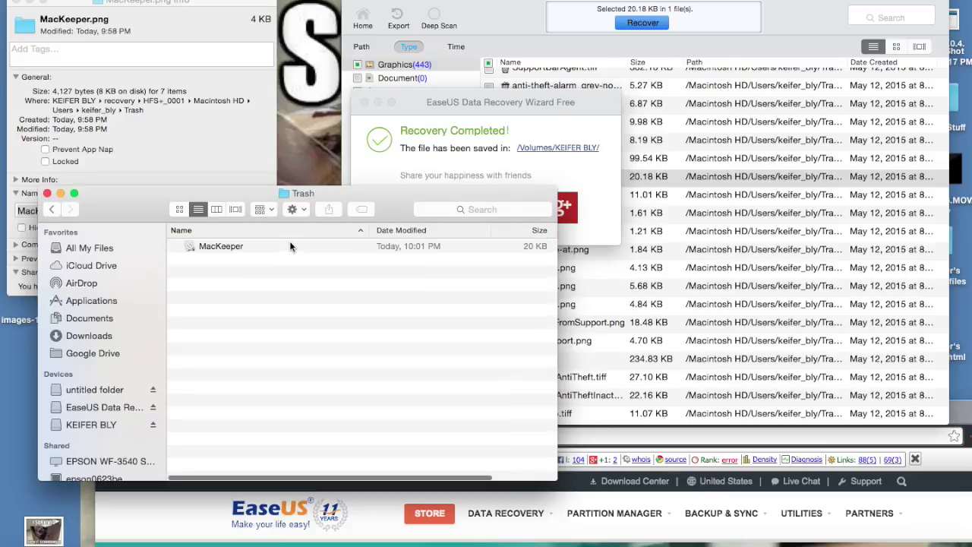
Show the file information for the recovered MacKeeper item and arrange its window clear of the recovery message.
{"action": "left_click", "coordinate": [289, 246]}
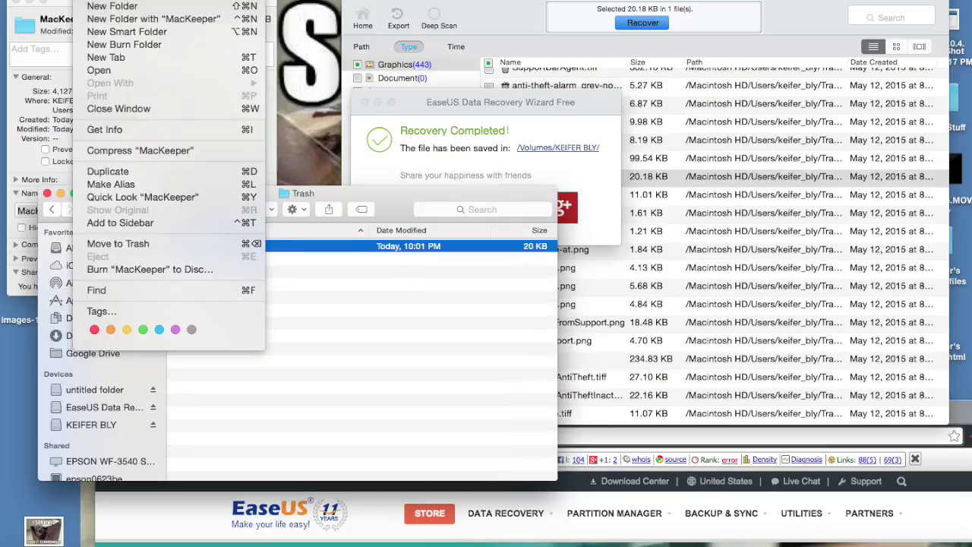
{"action": "left_click", "coordinate": [91, 0]}
{"action": "left_click", "coordinate": [160, 130]}
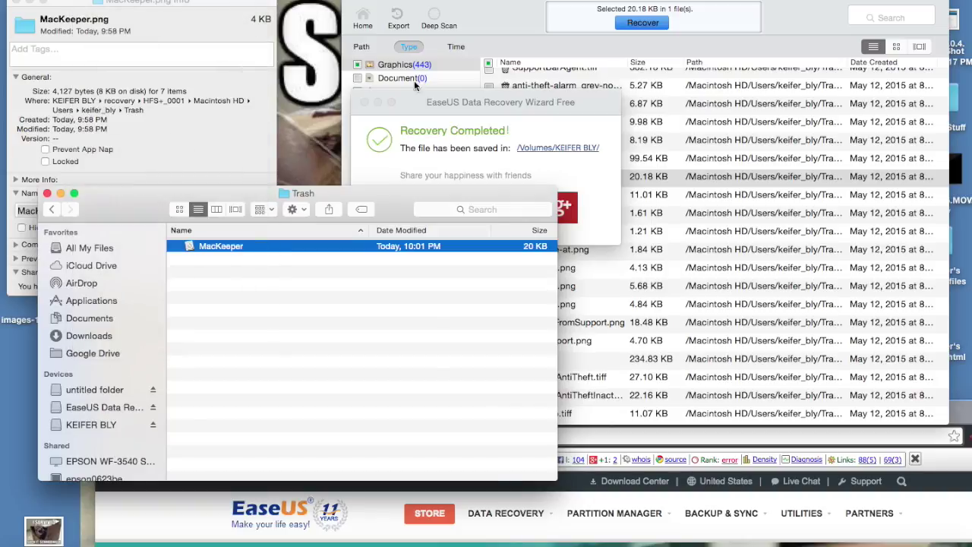
{"action": "left_click_drag", "start_coordinate": [560, 96], "coordinate": [241, 40]}
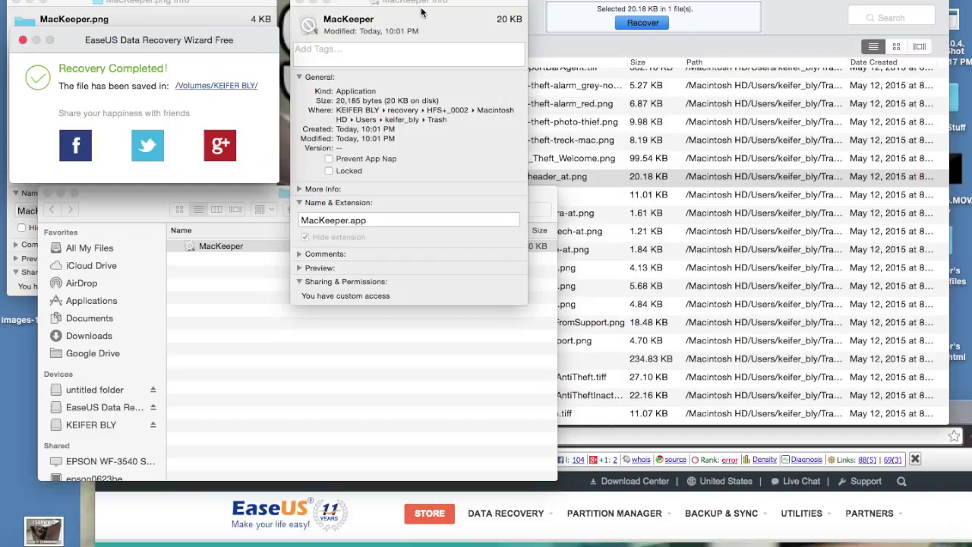
{"action": "left_click_drag", "start_coordinate": [425, 4], "coordinate": [448, 186]}
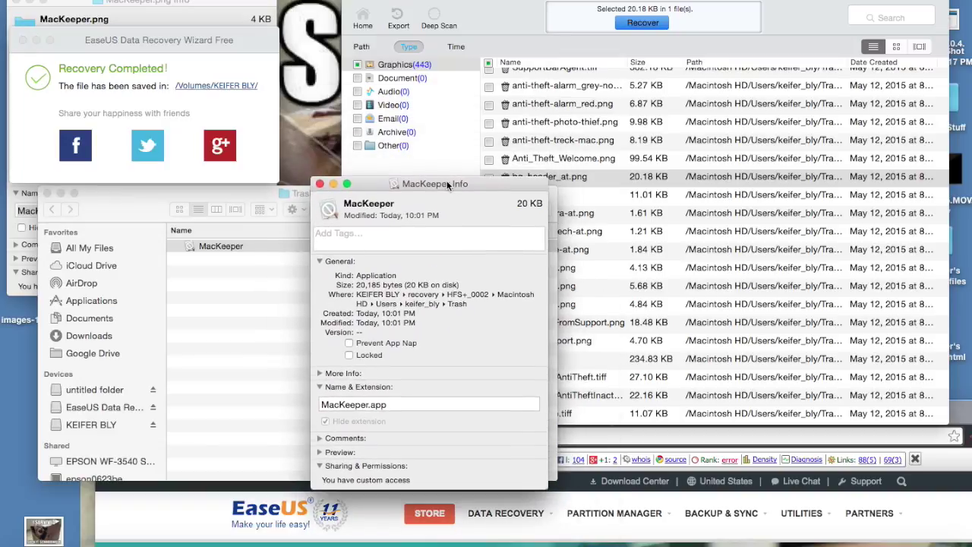
Rename the recovered MacKeeper item to 1.png, accept the .png extension and close its information window.
{"action": "left_click", "coordinate": [380, 404]}
{"action": "type", "text": "1.png"}
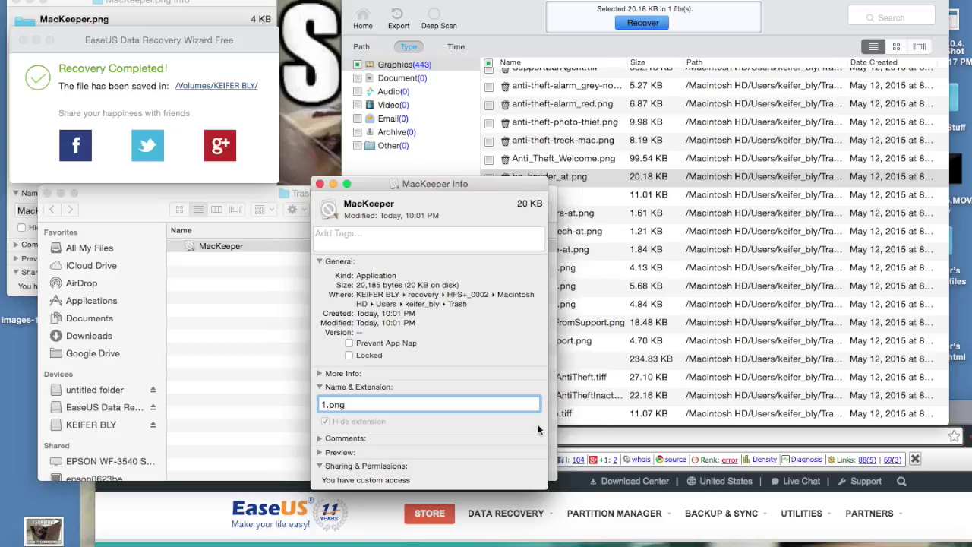
{"action": "key", "text": "Return"}
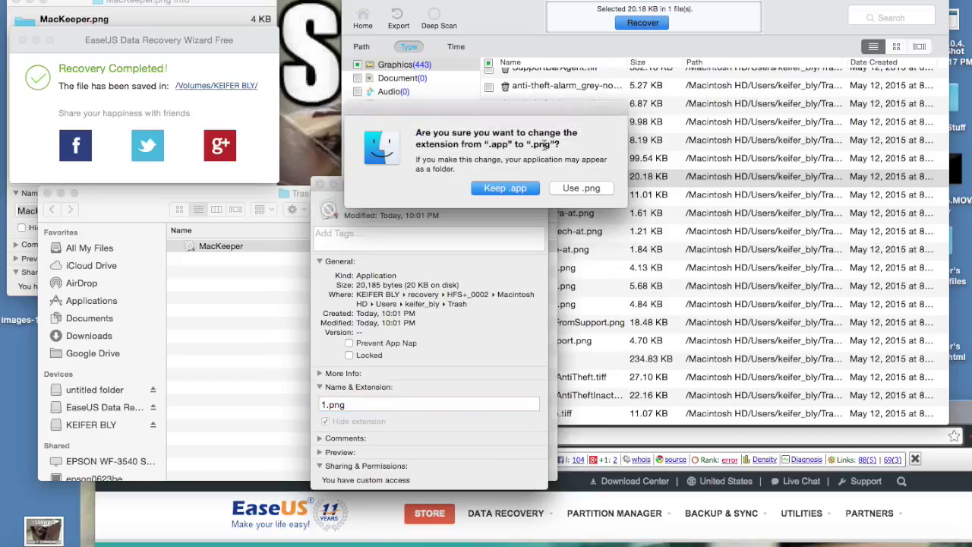
{"action": "left_click", "coordinate": [578, 189]}
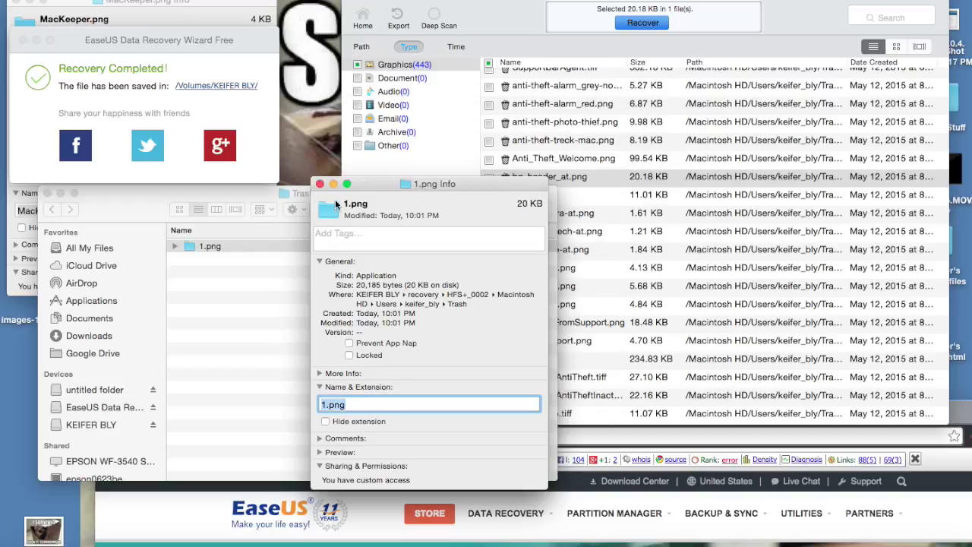
{"action": "left_click", "coordinate": [320, 184]}
Browse through the 1.png folder and its Contents folder into PlugIns.
{"action": "left_click", "coordinate": [281, 245]}
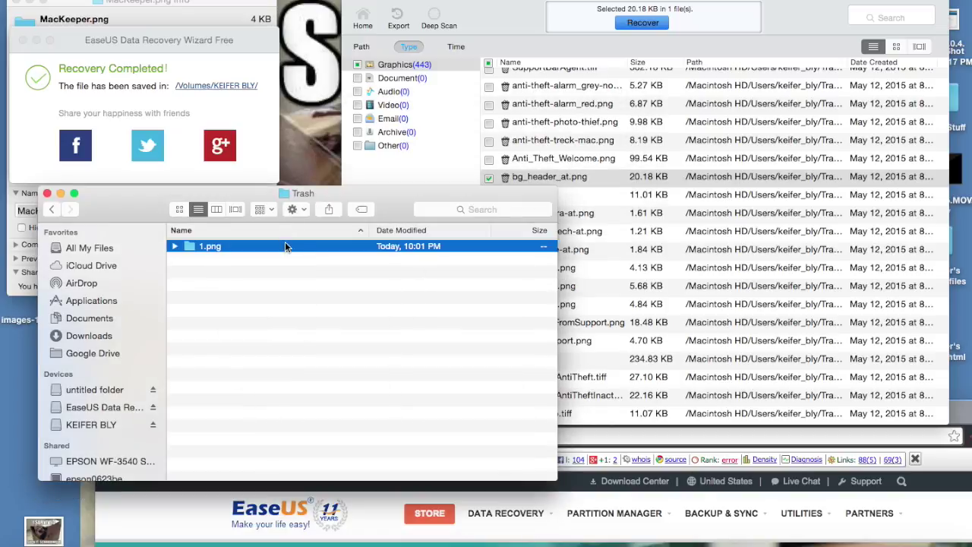
{"action": "double_click", "coordinate": [284, 244]}
{"action": "double_click", "coordinate": [285, 244]}
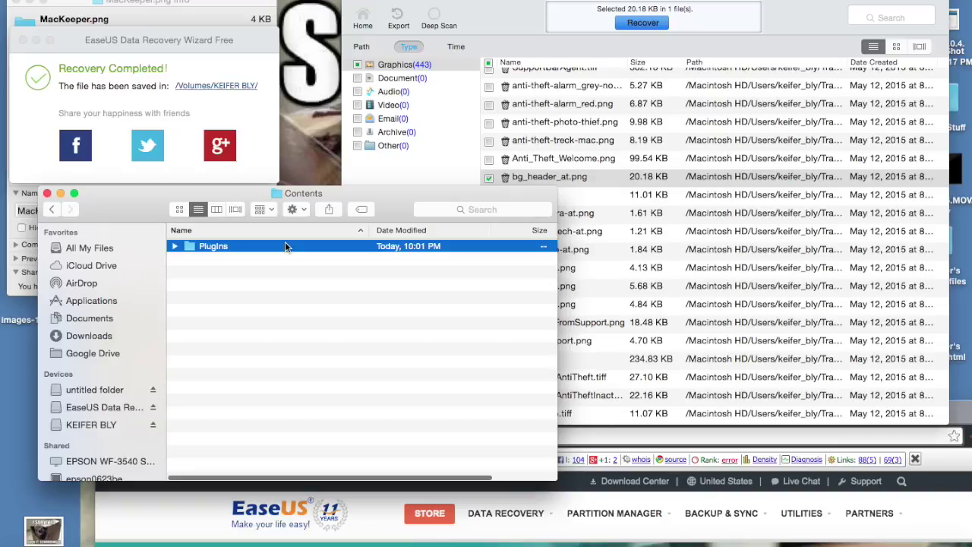
{"action": "double_click", "coordinate": [284, 246]}
Rename AntiTheft.plugin to 2.png in its file information, accept the .png extension and close the information window.
{"action": "left_click", "coordinate": [285, 246]}
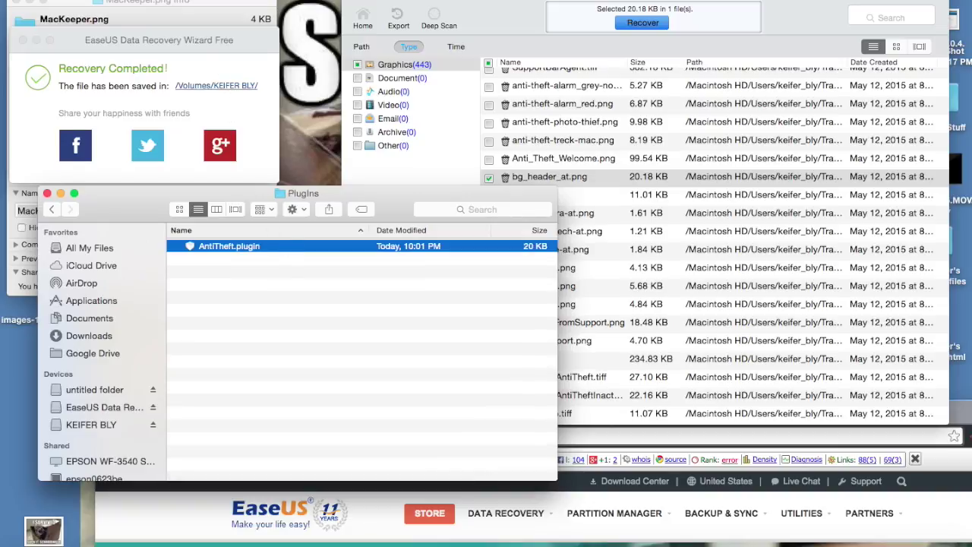
{"action": "left_click", "coordinate": [90, 0]}
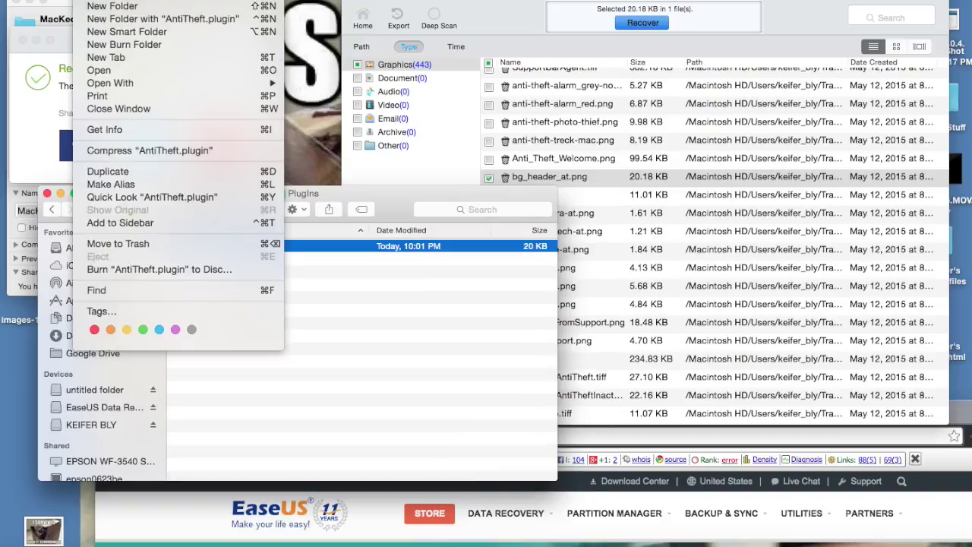
{"action": "left_click", "coordinate": [134, 130]}
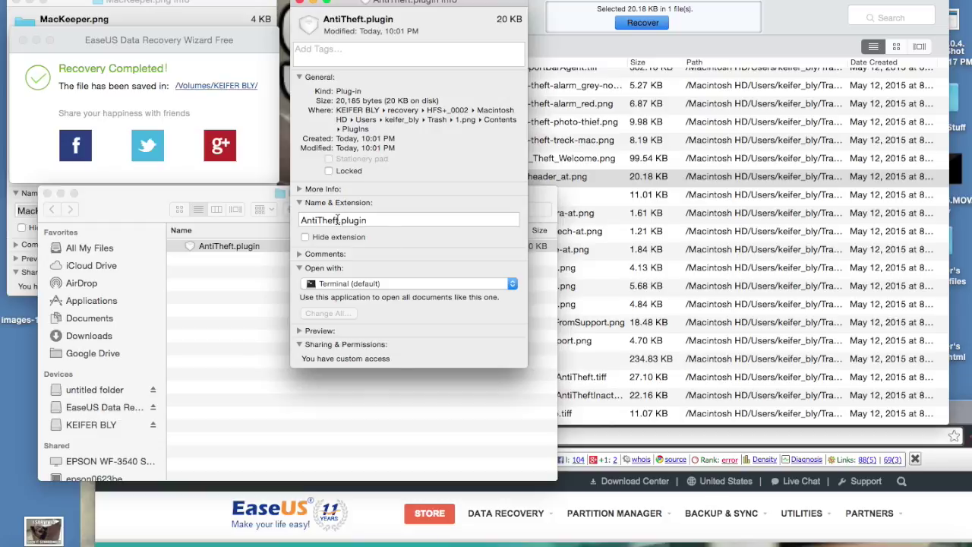
{"action": "double_click", "coordinate": [337, 219]}
{"action": "left_click_drag", "start_coordinate": [383, 225], "coordinate": [287, 215]}
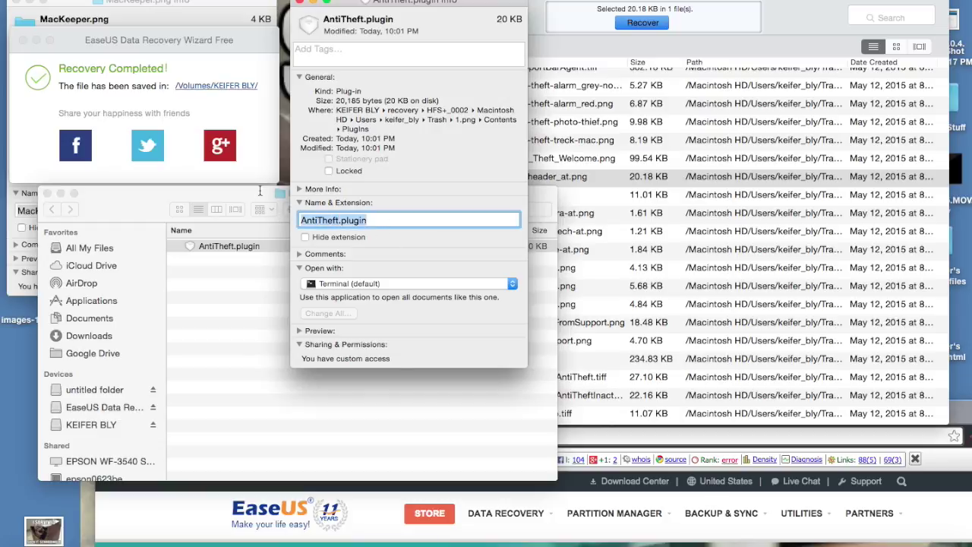
{"action": "type", "text": "2.png"}
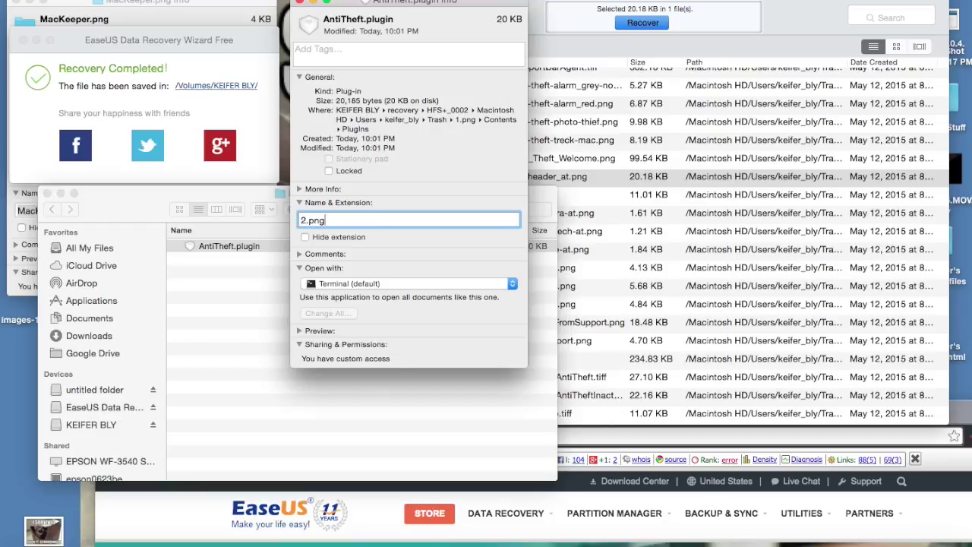
{"action": "key", "text": "Return"}
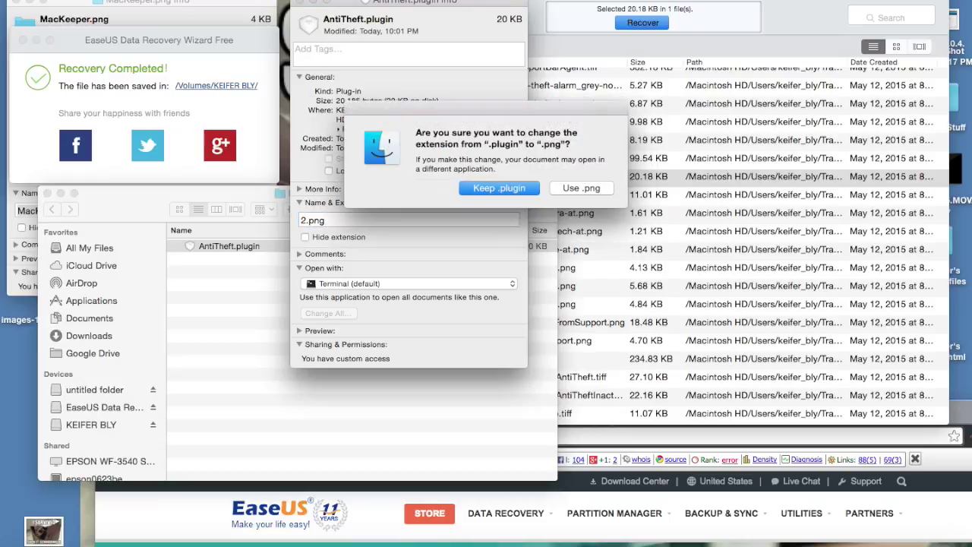
{"action": "left_click", "coordinate": [595, 194]}
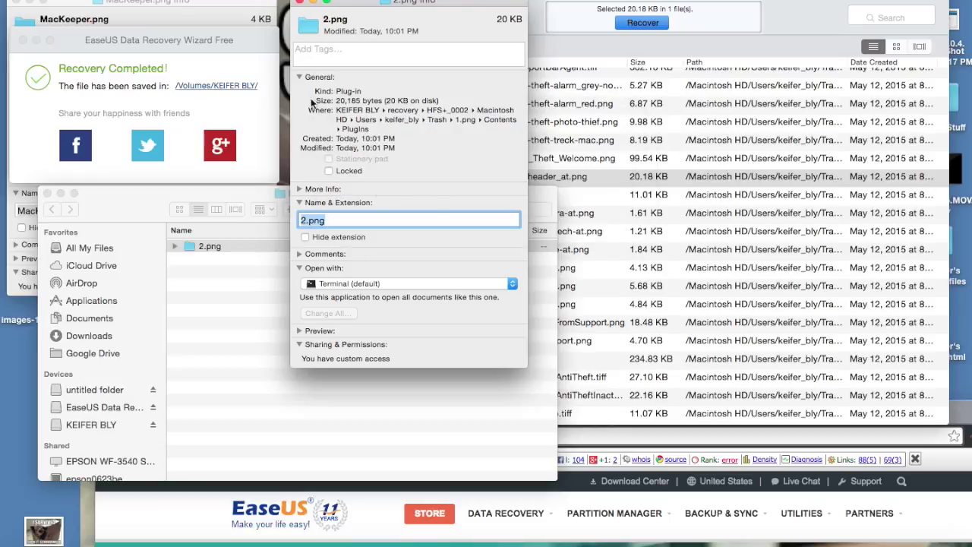
{"action": "left_click", "coordinate": [298, 3]}
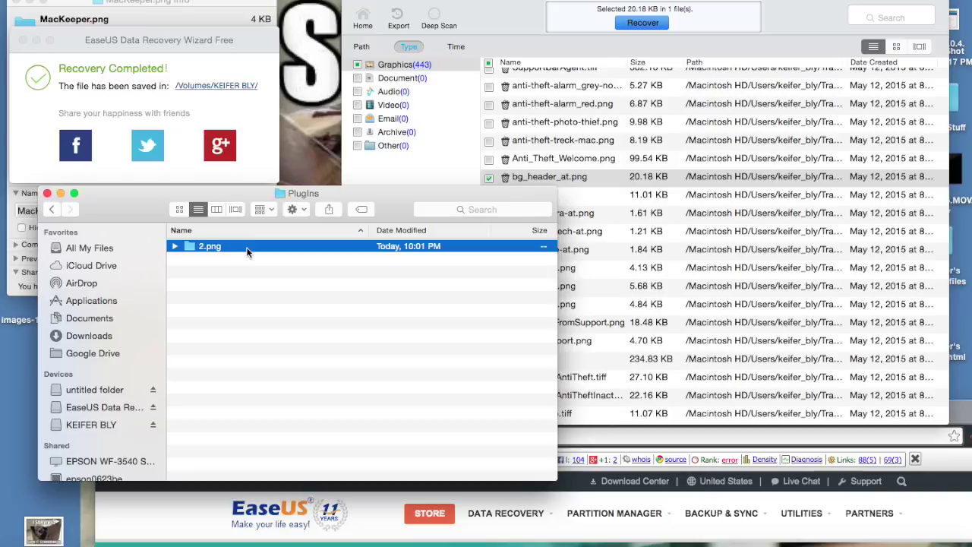
Browse through the 2.png folder to Resources and open the recovered bg_header_at.png image.
{"action": "double_click", "coordinate": [246, 247]}
{"action": "left_click", "coordinate": [246, 247]}
{"action": "double_click", "coordinate": [246, 246]}
{"action": "left_click", "coordinate": [246, 247]}
{"action": "double_click", "coordinate": [246, 247]}
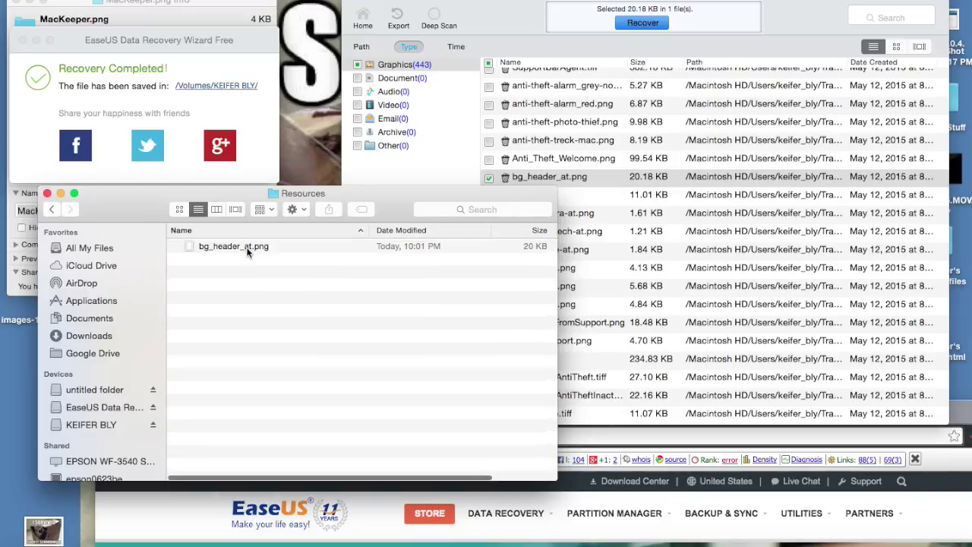
{"action": "left_click", "coordinate": [247, 251]}
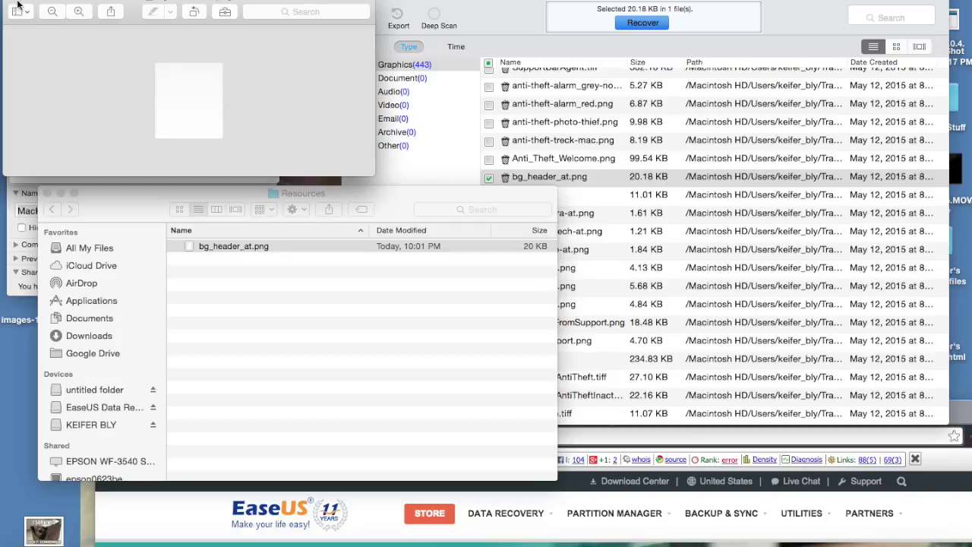
Close the image preview, the Resources folder window, the recovery message and the MacKeeper.png information window.
{"action": "left_click", "coordinate": [14, 3]}
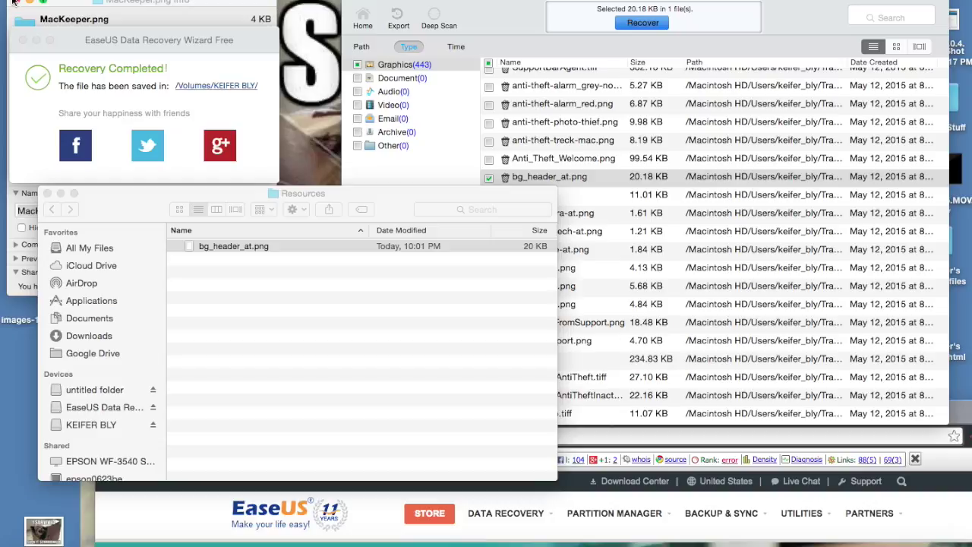
{"action": "left_click", "coordinate": [48, 194]}
{"action": "left_click", "coordinate": [23, 39]}
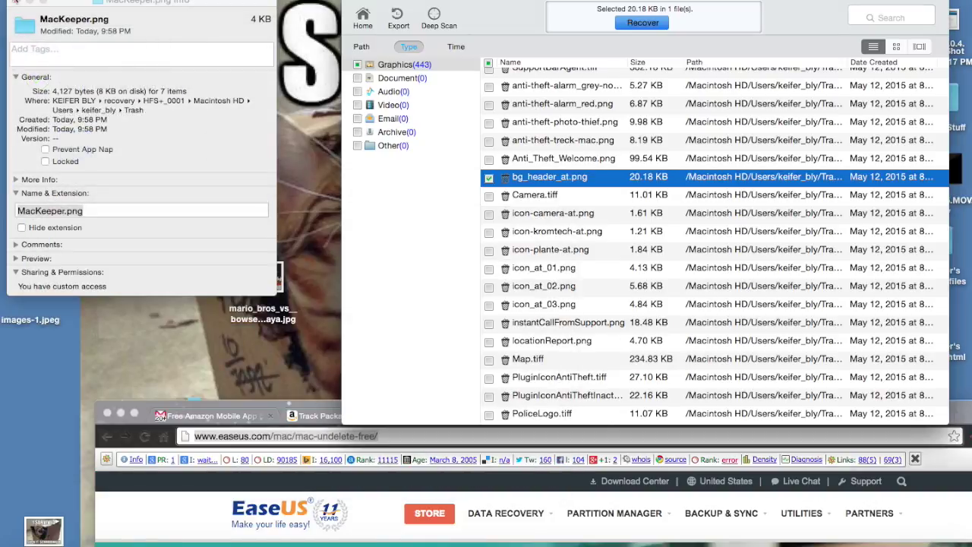
{"action": "left_click", "coordinate": [14, 3]}
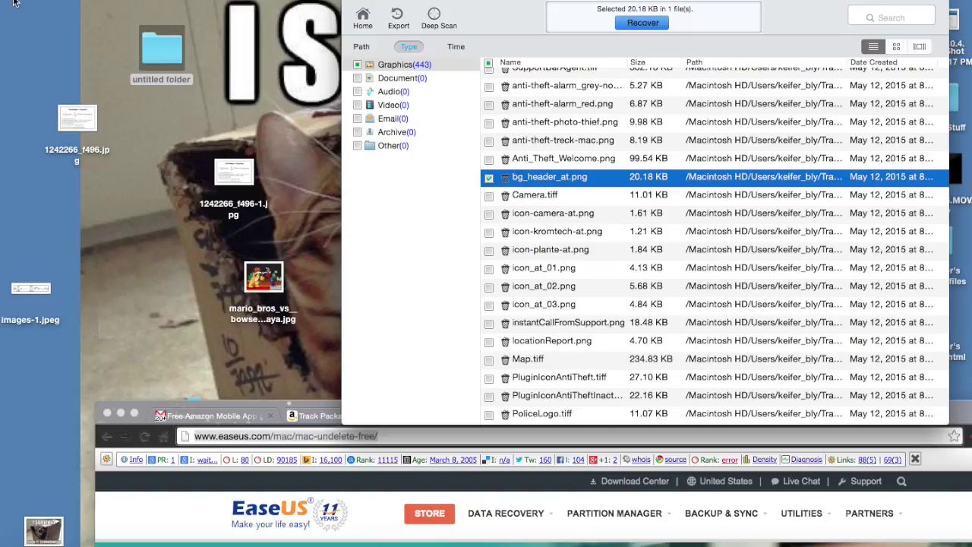